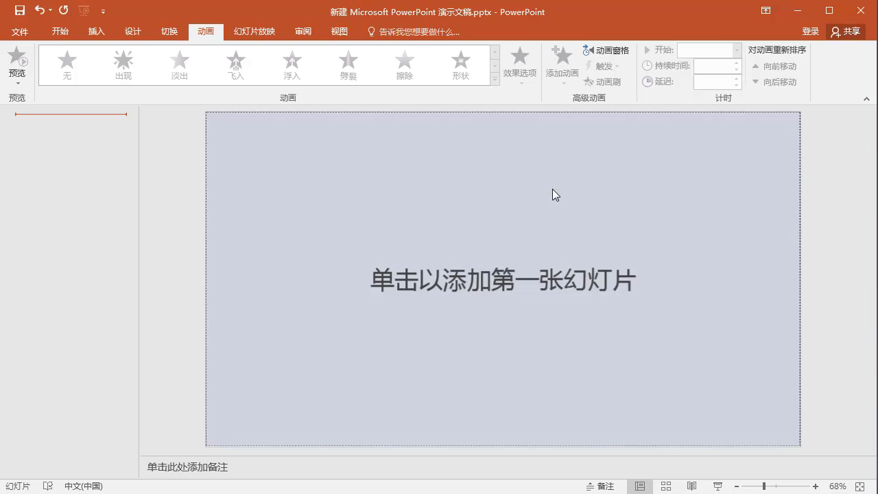
# Peek at the file information page, then return to the editor on the Home (开始) tab.
pyautogui.click(36, 32)
pyautogui.click(30, 29)
pyautogui.click(60, 31)
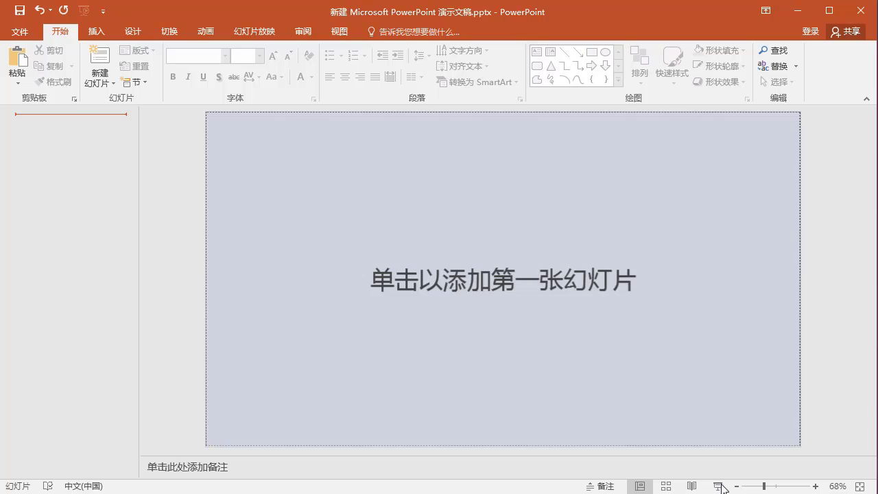
pyautogui.click(103, 12)
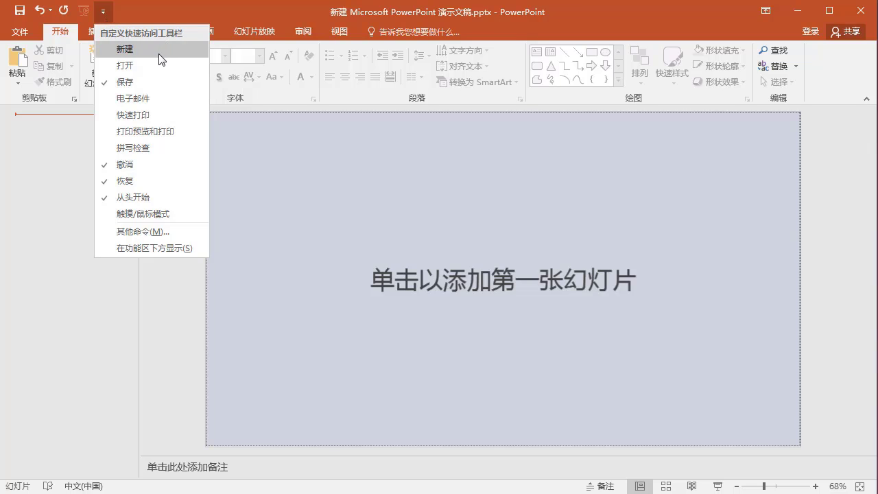
pyautogui.click(127, 54)
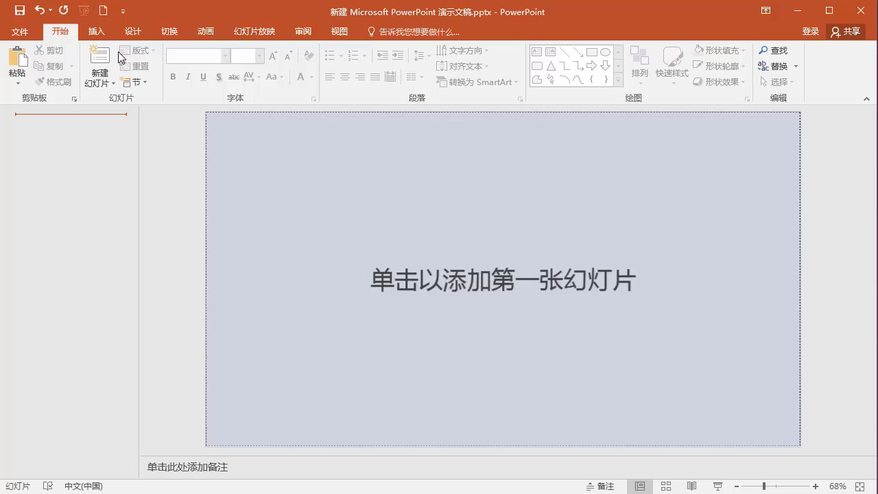
pyautogui.click(122, 13)
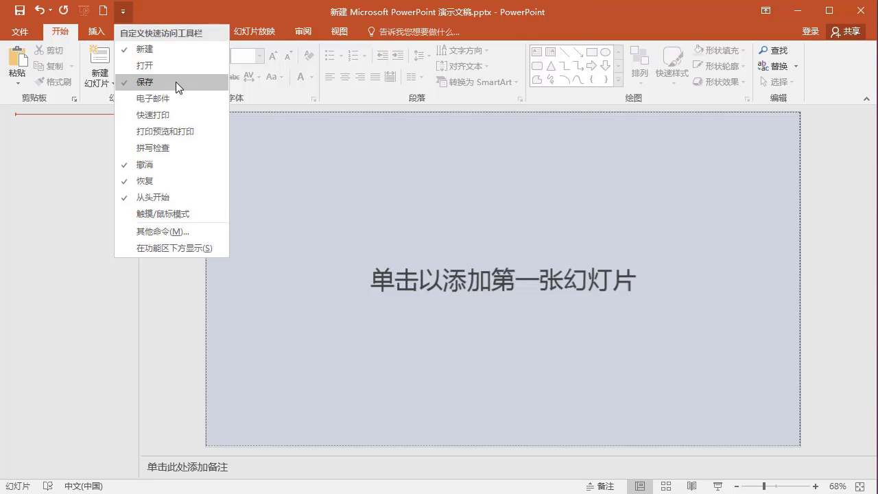
pyautogui.click(126, 52)
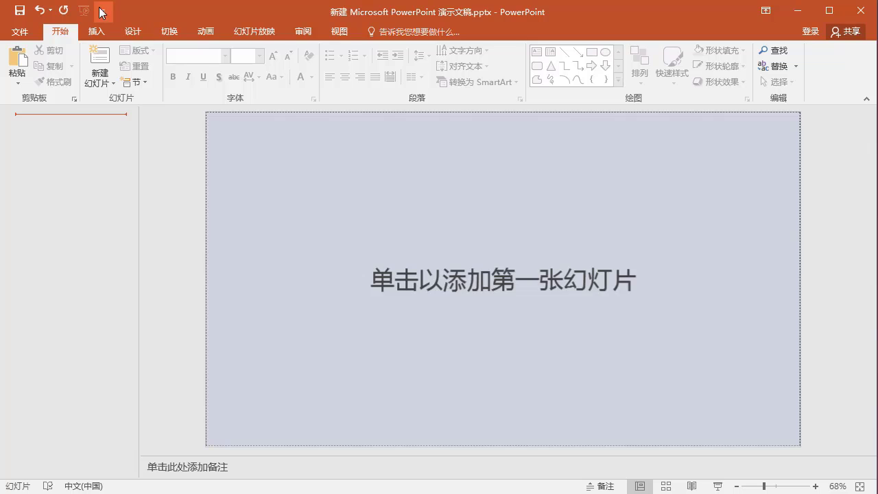
pyautogui.click(102, 12)
pyautogui.click(138, 18)
pyautogui.click(767, 11)
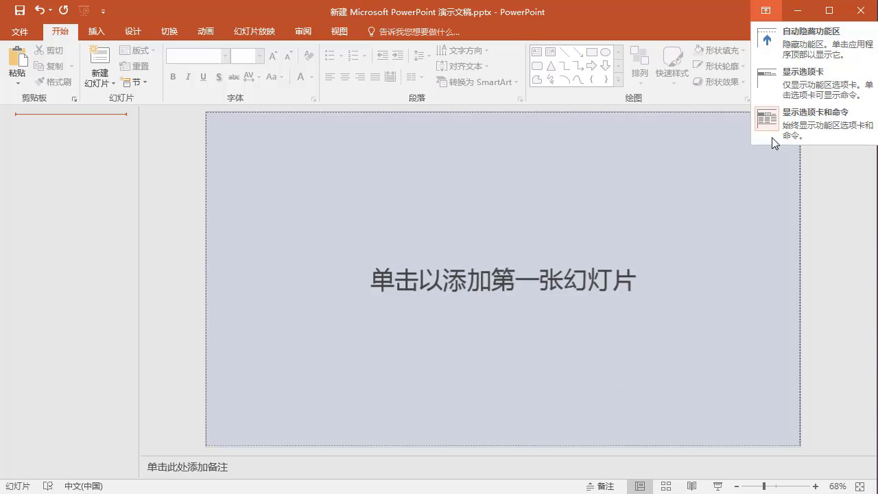
pyautogui.click(820, 88)
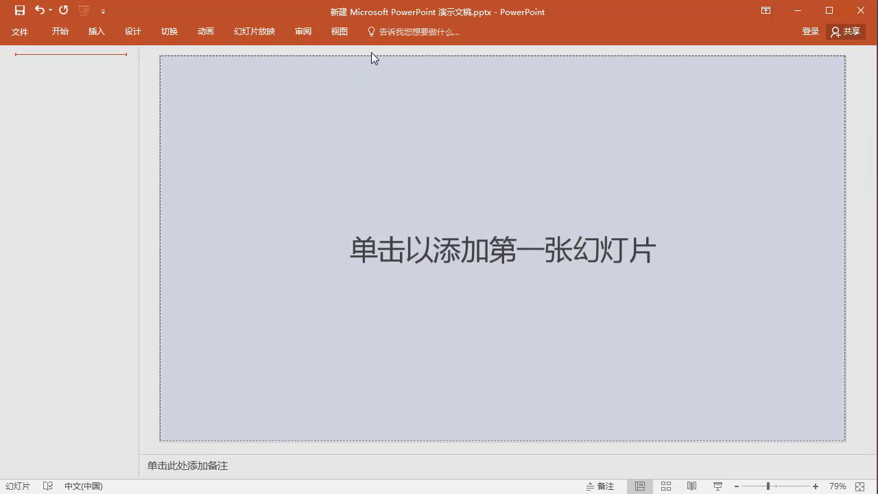
pyautogui.click(765, 10)
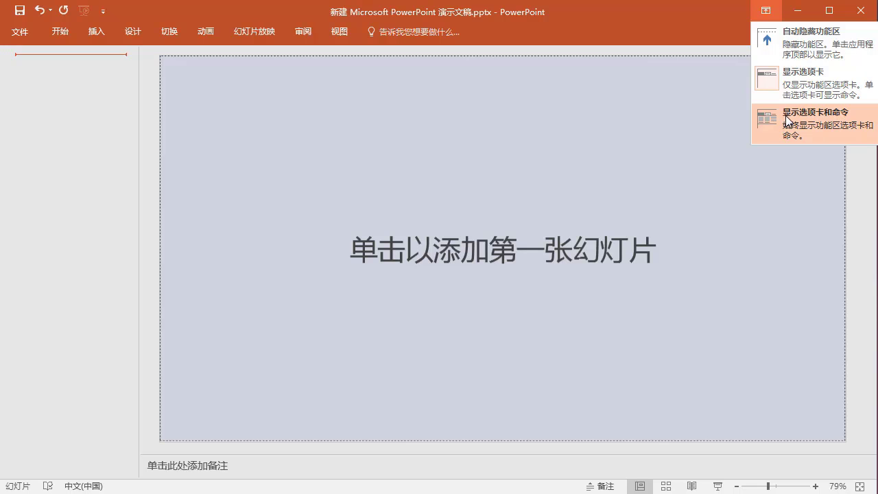
pyautogui.click(833, 115)
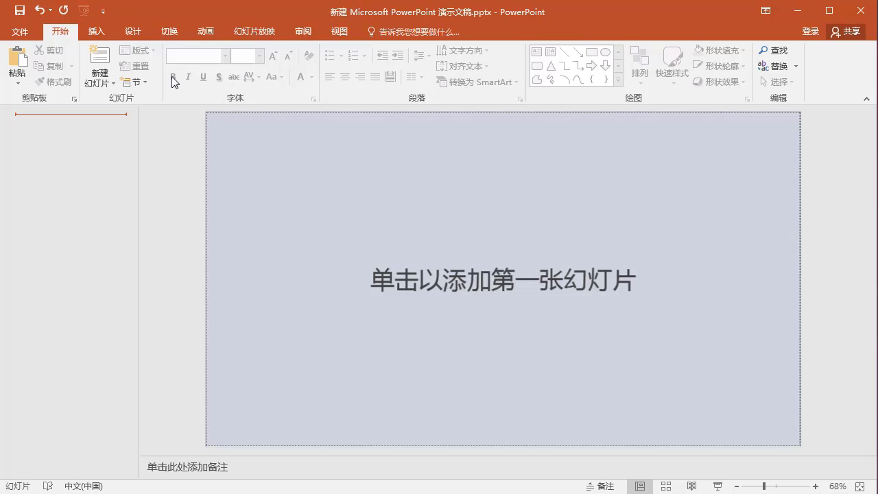
# Tour the Insert, Design, Transitions, Animations, Slide Show and Review ribbon tabs.
pyautogui.click(97, 31)
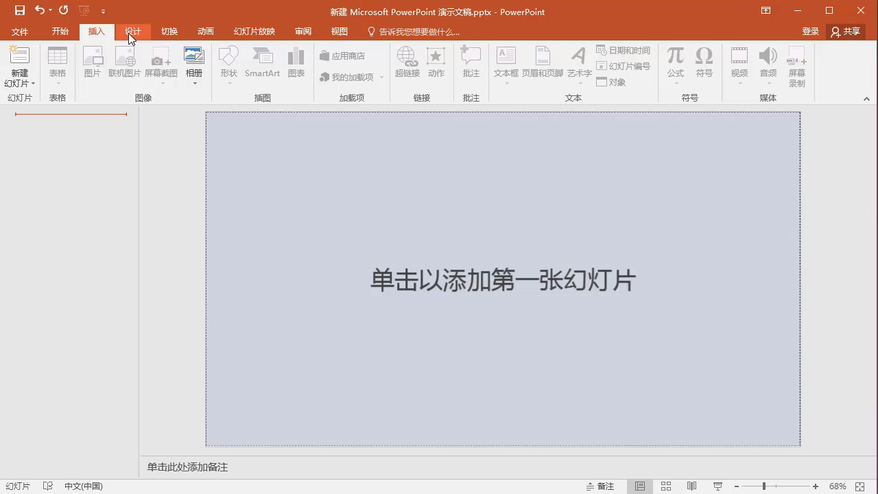
pyautogui.scroll(-1, 120, 37)
pyautogui.scroll(1, 99, 36)
pyautogui.scroll(1, 93, 34)
pyautogui.scroll(-1, 110, 35)
pyautogui.click(136, 30)
pyautogui.click(170, 29)
pyautogui.click(219, 33)
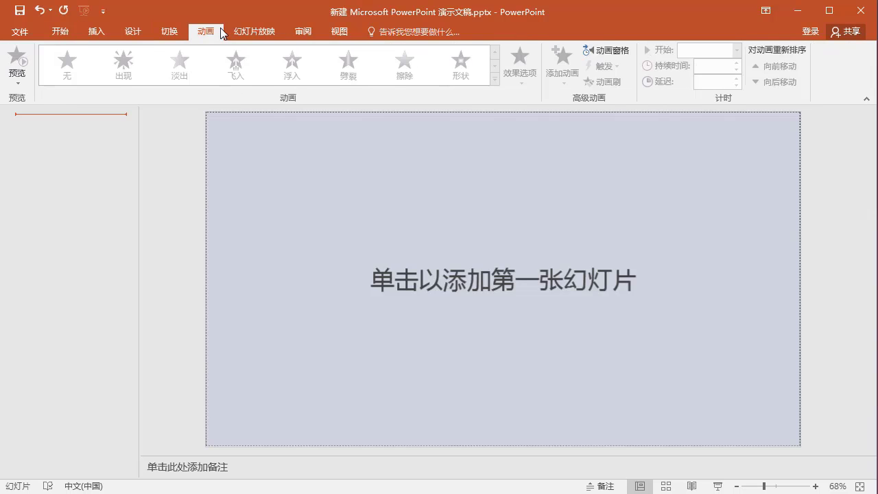
pyautogui.click(268, 31)
pyautogui.click(303, 31)
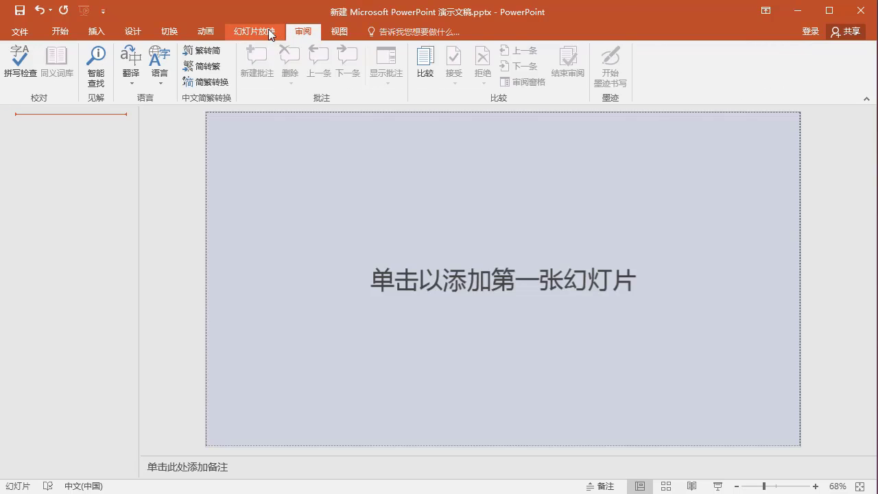
# Step back through the tabs to Home, then open the file information page.
pyautogui.click(268, 29)
pyautogui.click(170, 33)
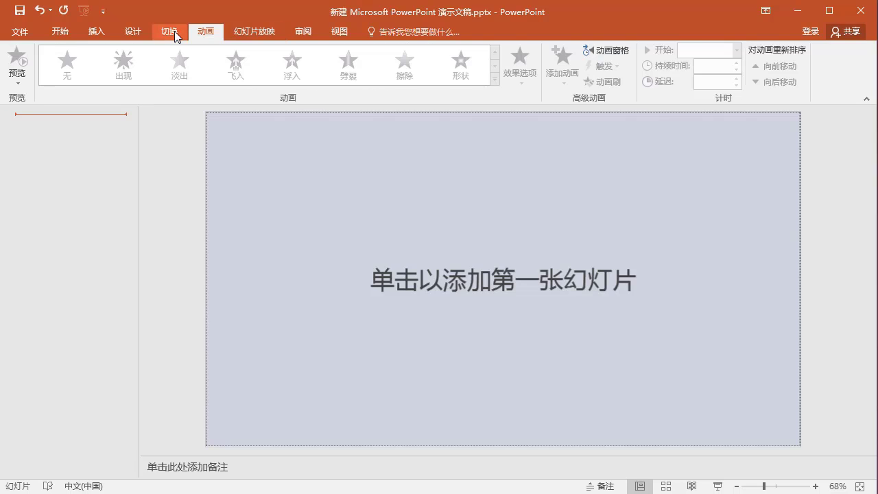
pyautogui.click(123, 35)
pyautogui.click(100, 33)
pyautogui.click(59, 33)
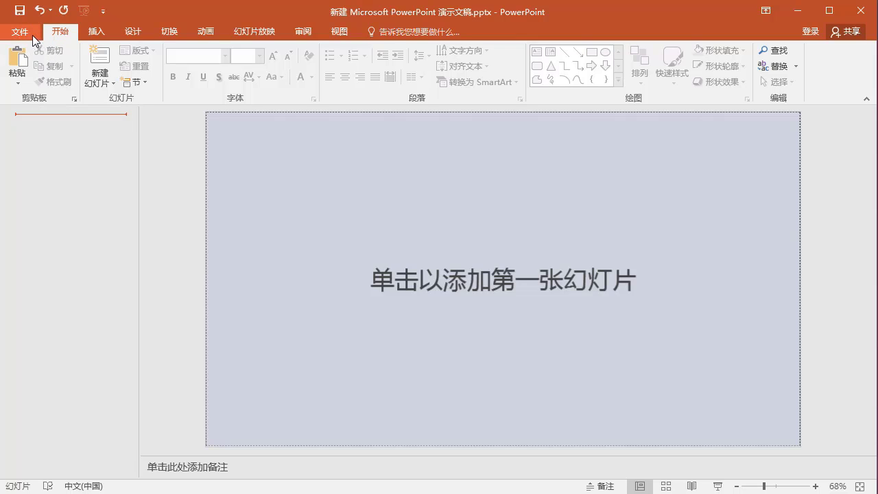
pyautogui.click(32, 34)
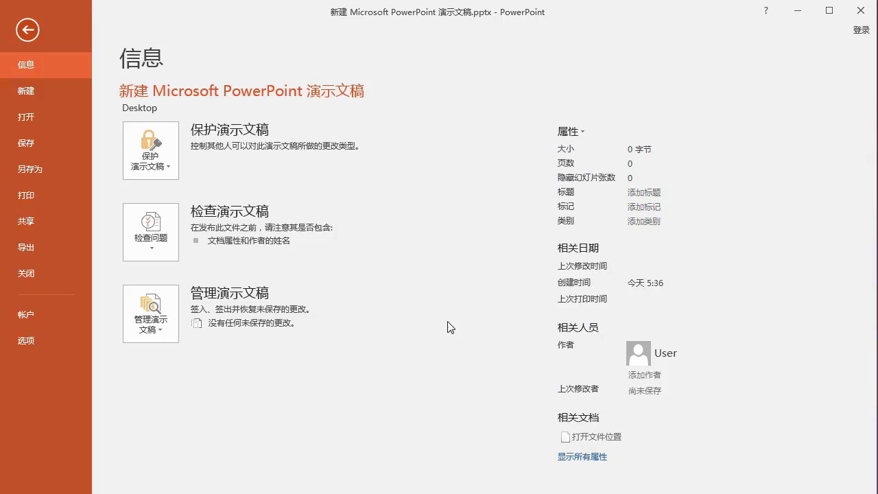
# Browse the New page templates, such as 麦迪逊, 图集, 画廊, 包裹 and 天体.
pyautogui.click(37, 97)
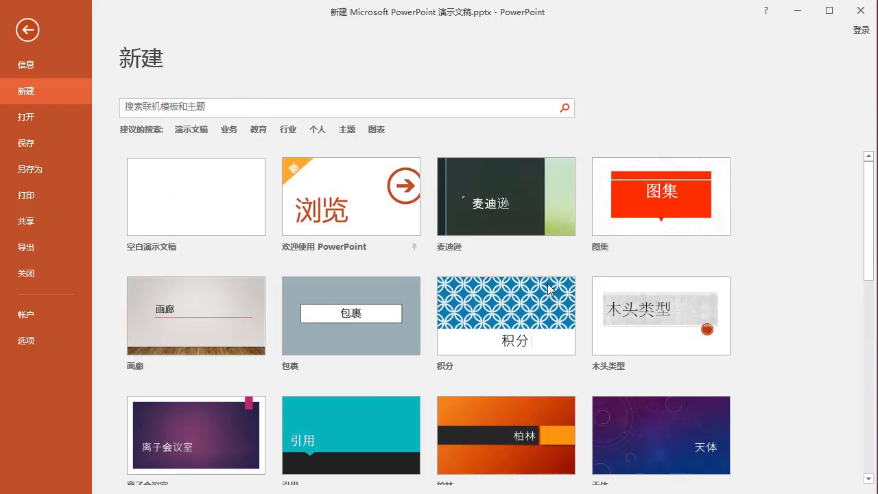
pyautogui.scroll(-3, 564, 308)
pyautogui.scroll(3, 566, 307)
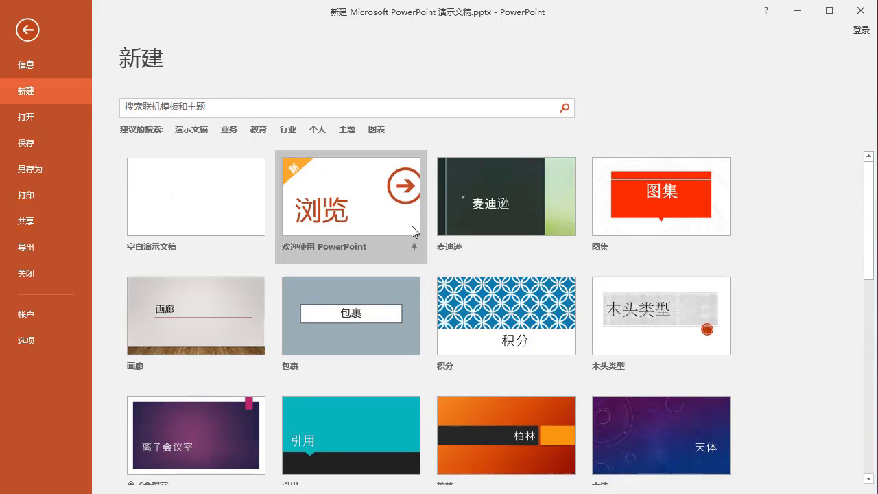
pyautogui.scroll(-3, 426, 219)
pyautogui.scroll(-3, 428, 220)
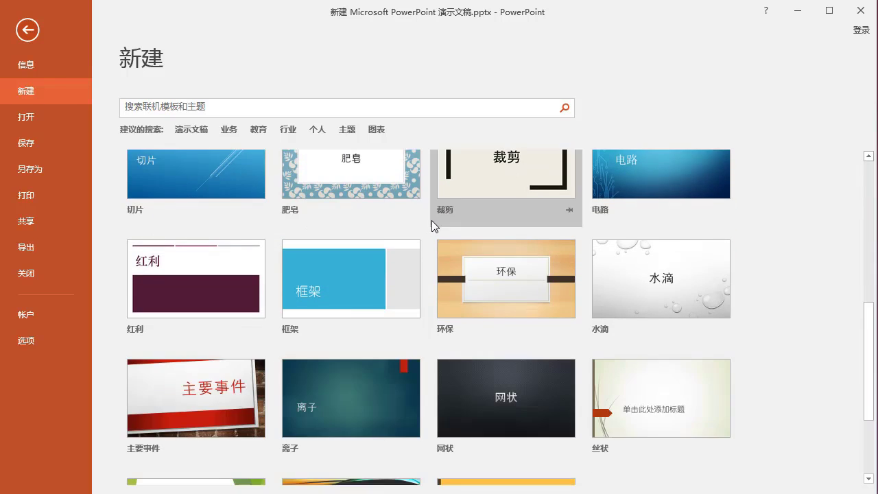
pyautogui.scroll(-2, 504, 271)
pyautogui.scroll(1, 504, 271)
pyautogui.scroll(3, 508, 281)
pyautogui.scroll(3, 510, 291)
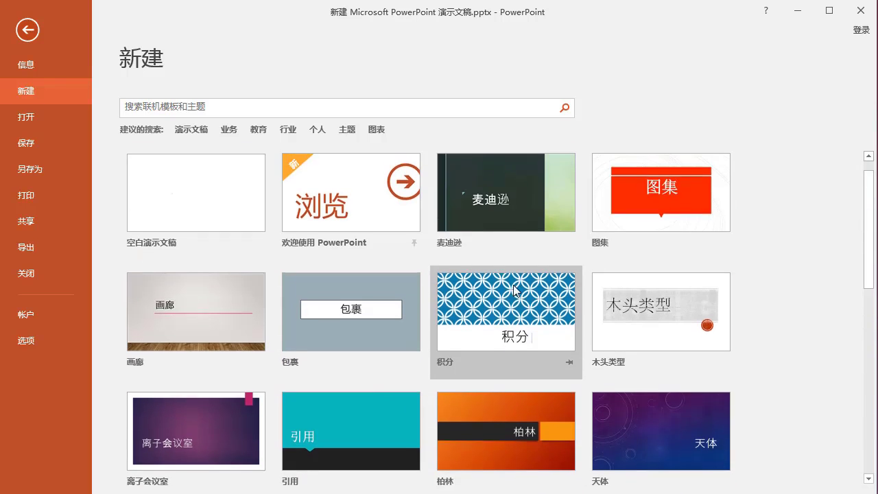
pyautogui.scroll(-1, 336, 201)
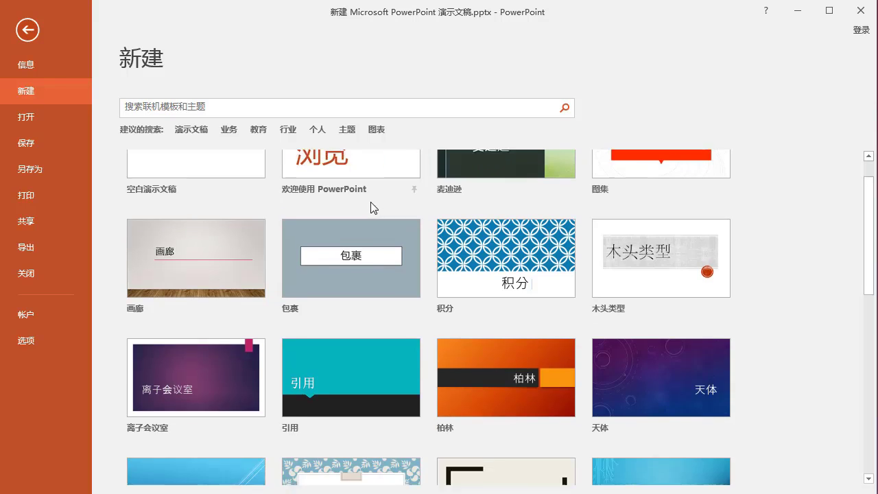
pyautogui.scroll(1, 288, 201)
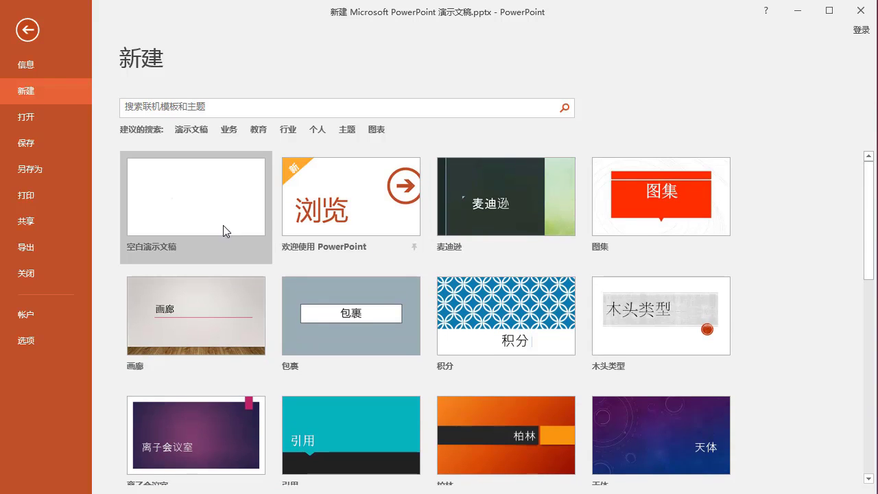
pyautogui.scroll(-3, 512, 280)
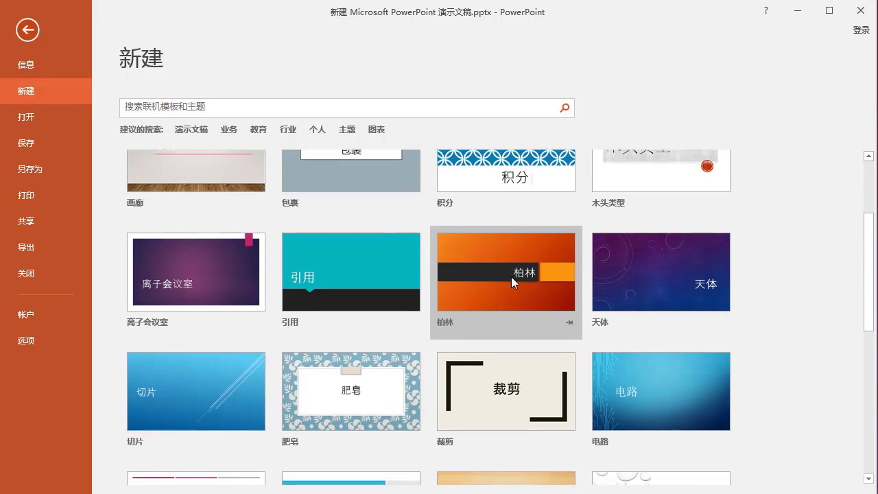
pyautogui.scroll(-3, 511, 280)
pyautogui.scroll(-3, 511, 280)
pyautogui.scroll(4, 513, 278)
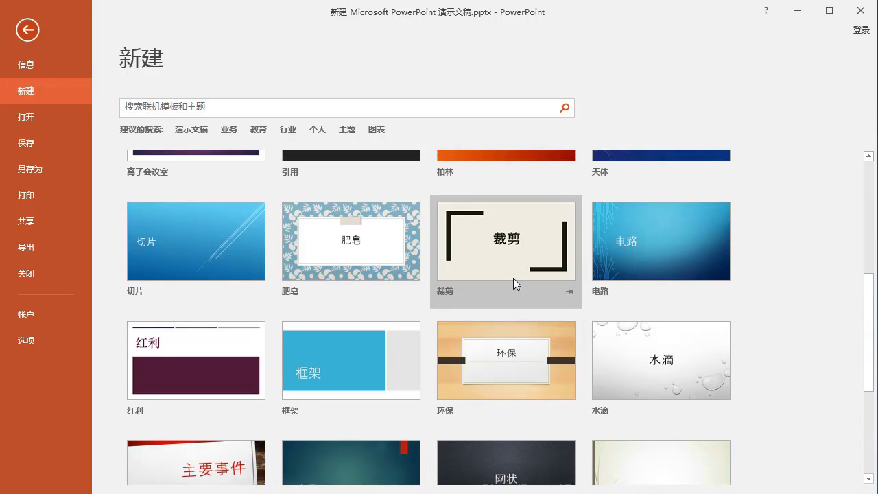
pyautogui.scroll(3, 513, 278)
pyautogui.scroll(2, 508, 276)
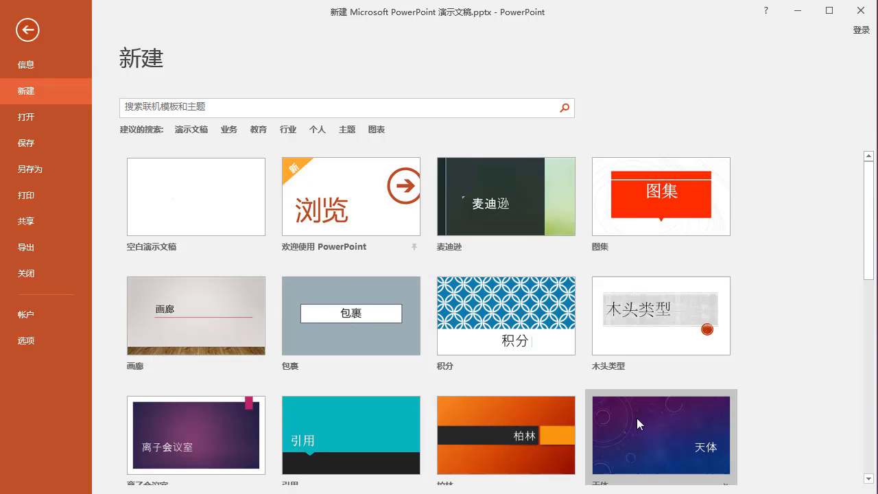
# In Open, check Recent and the cloud places, then list This PC's Documents folders.
pyautogui.click(41, 120)
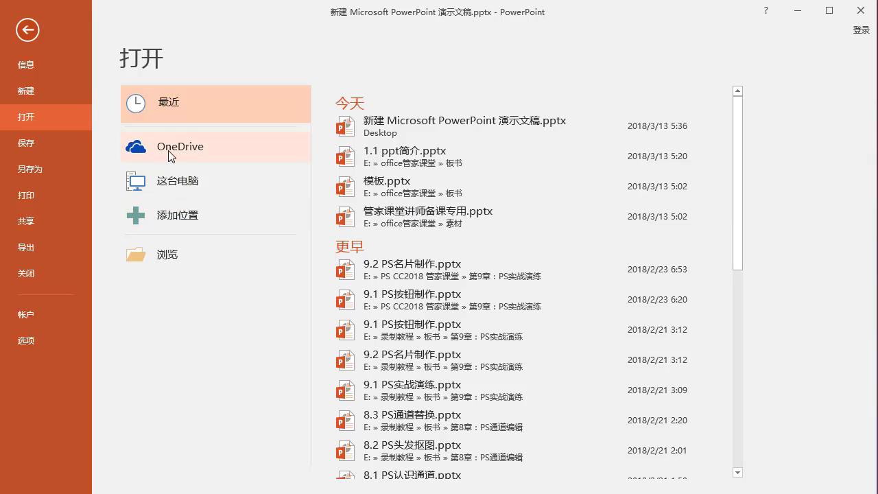
pyautogui.click(195, 152)
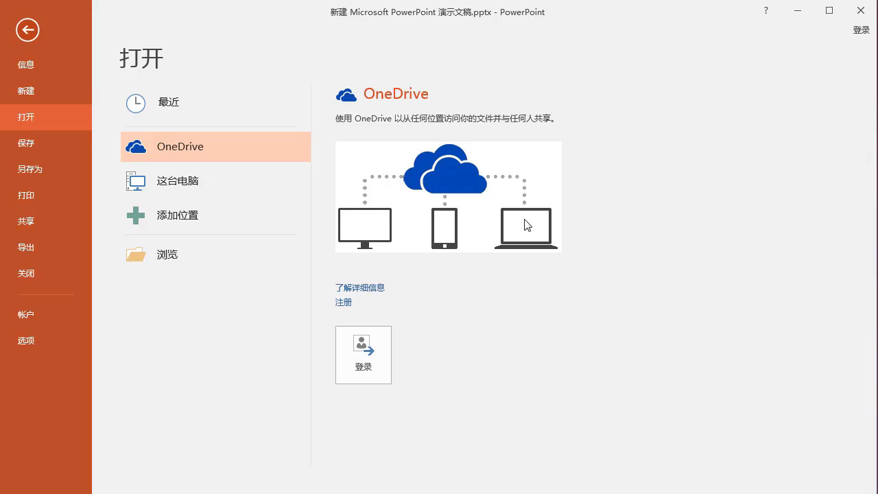
pyautogui.click(189, 185)
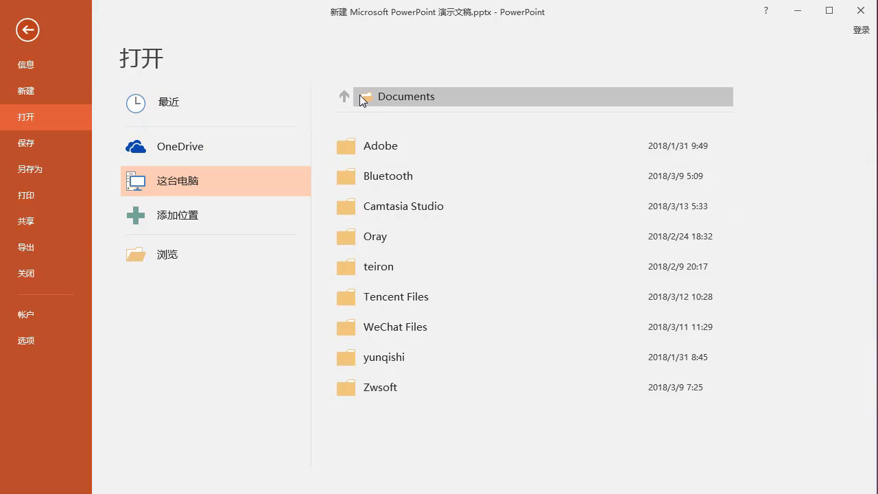
# Open and cancel the Documents file browser twice, then show the SharePoint and OneDrive place options.
pyautogui.click(408, 96)
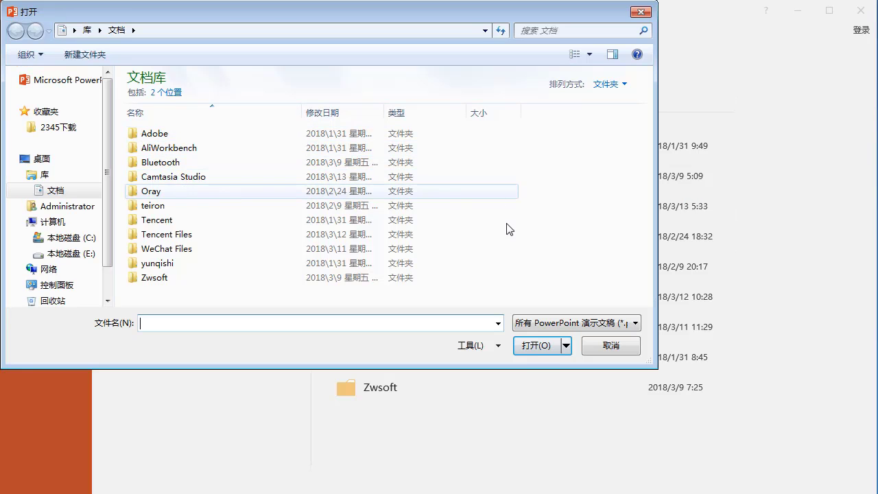
pyautogui.click(620, 347)
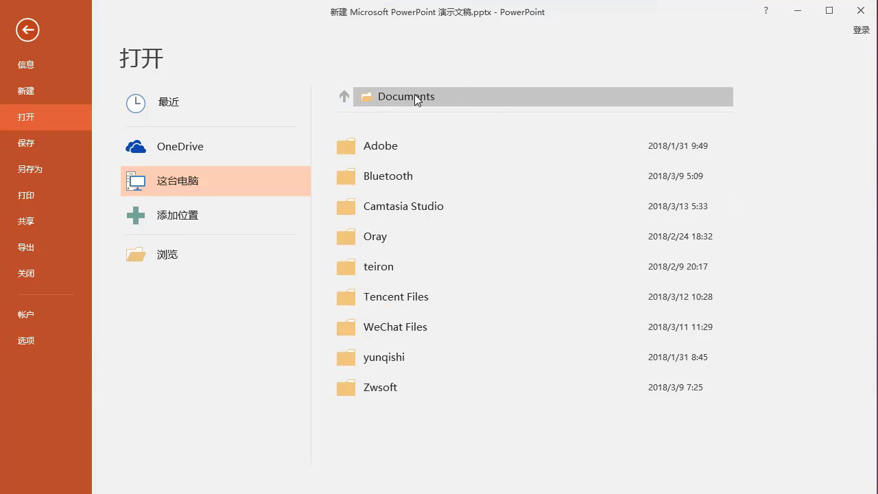
pyautogui.click(448, 97)
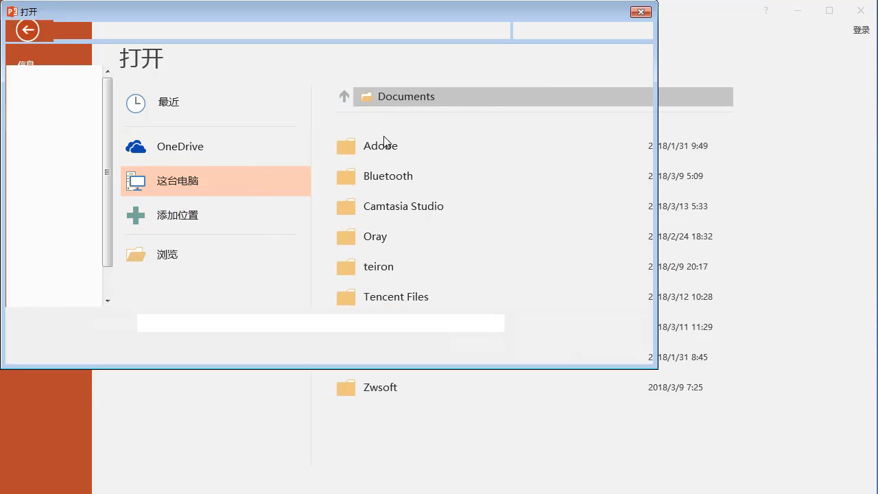
pyautogui.click(621, 345)
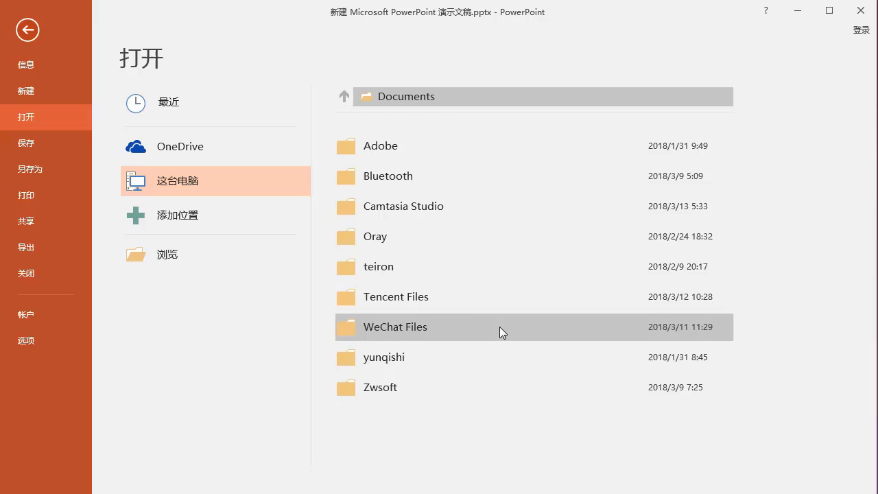
pyautogui.click(175, 219)
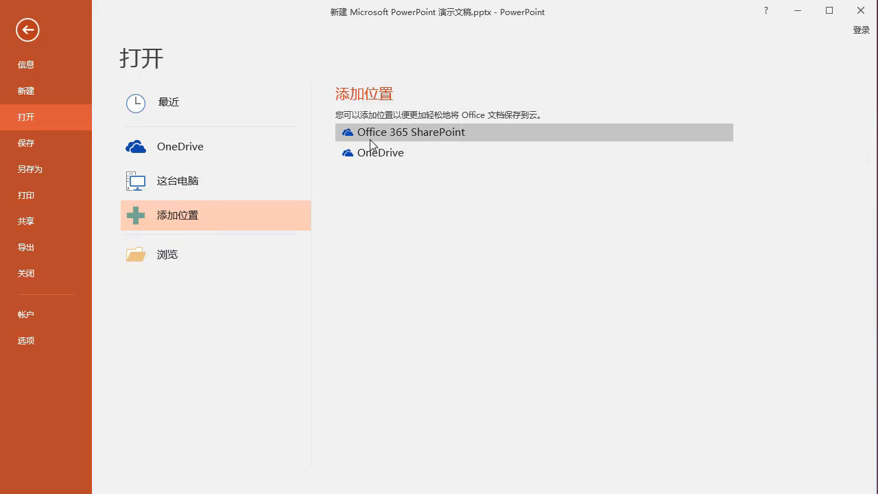
# Browse This PC's drives for a presentation, cancel, and leave the file pages.
pyautogui.click(173, 256)
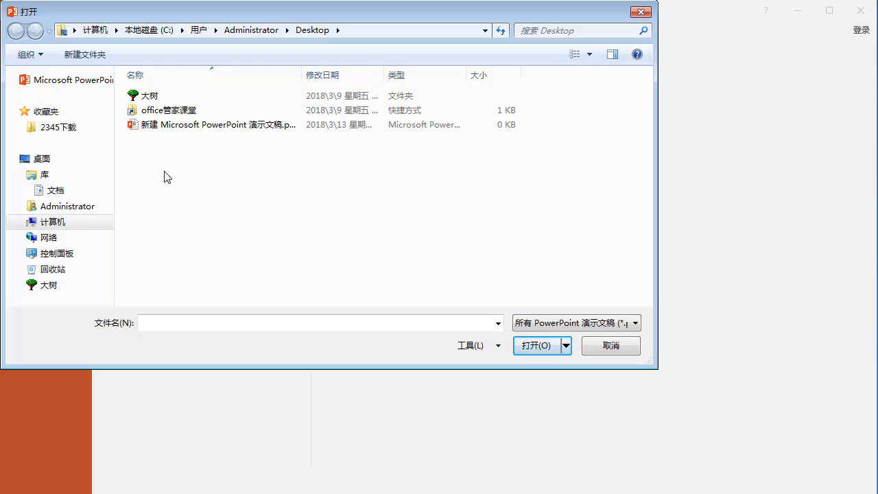
pyautogui.moveTo(52, 222)
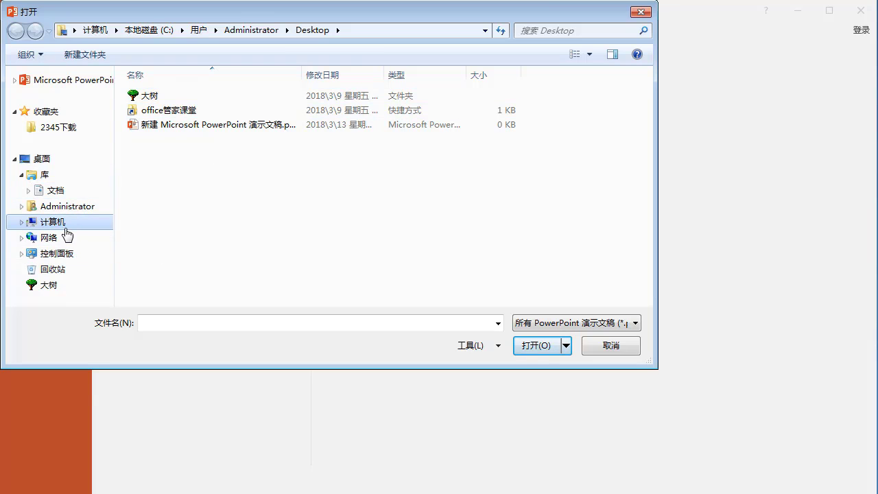
pyautogui.click(66, 227)
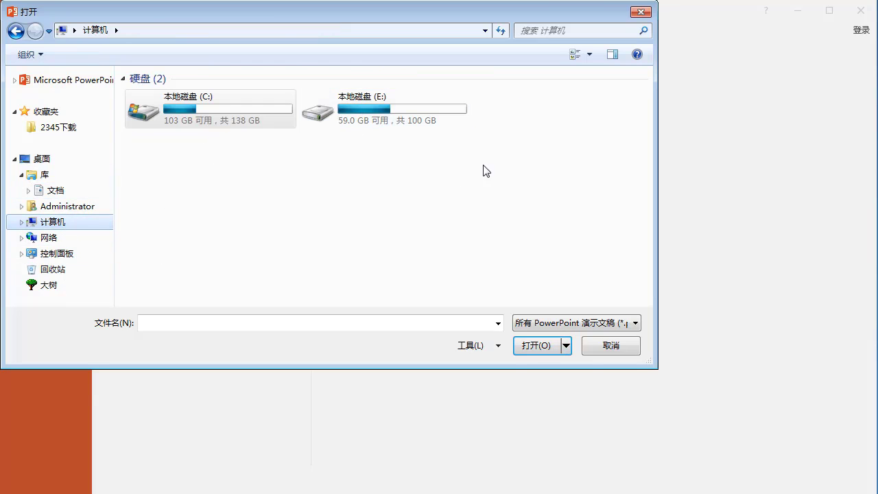
pyautogui.click(612, 345)
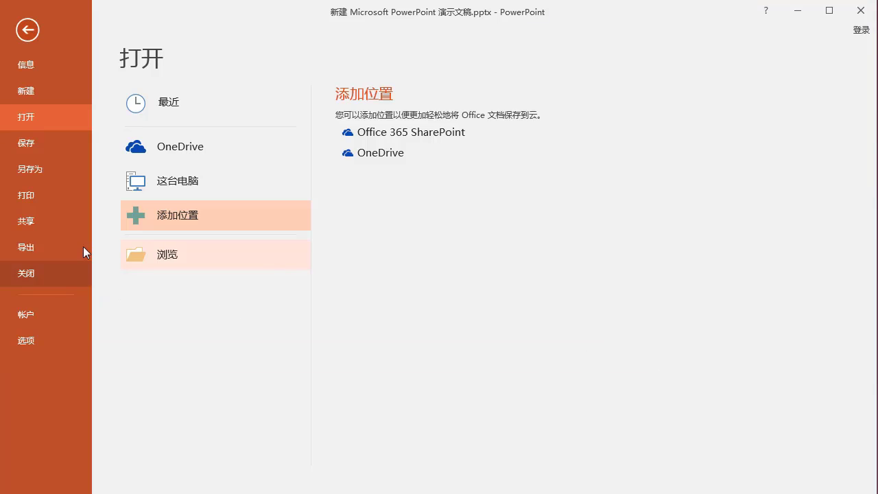
pyautogui.press('Escape')
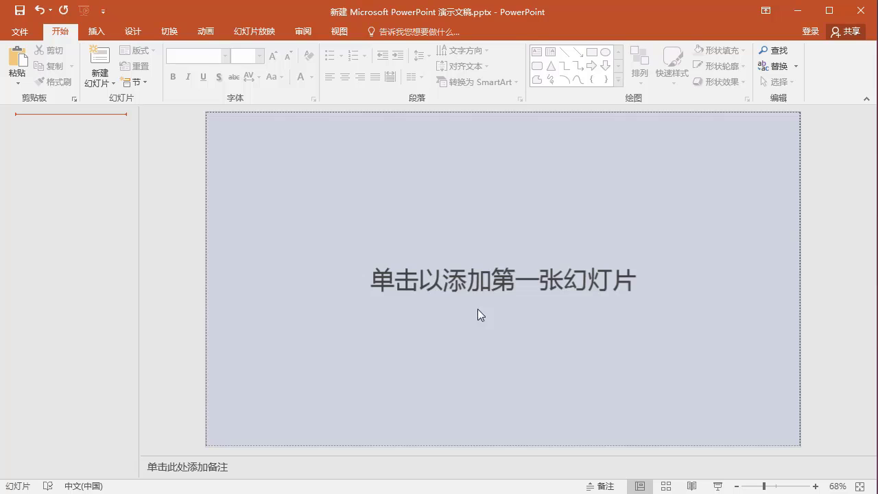
# Reopen the file pages and show Save As with Desktop and recent folders like 板书.
pyautogui.click(17, 32)
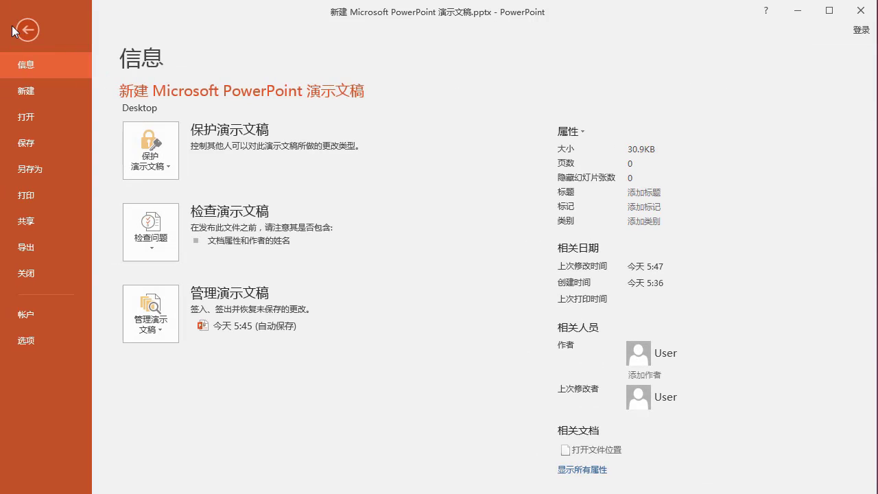
pyautogui.click(20, 20)
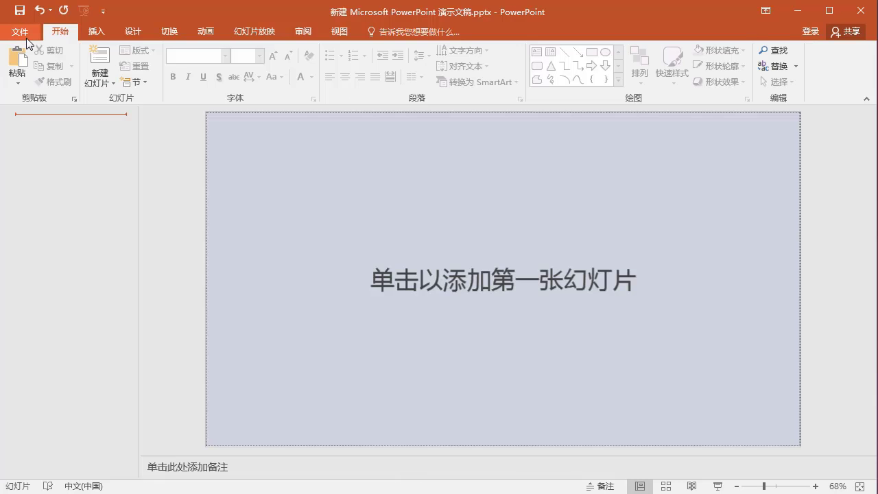
pyautogui.click(28, 38)
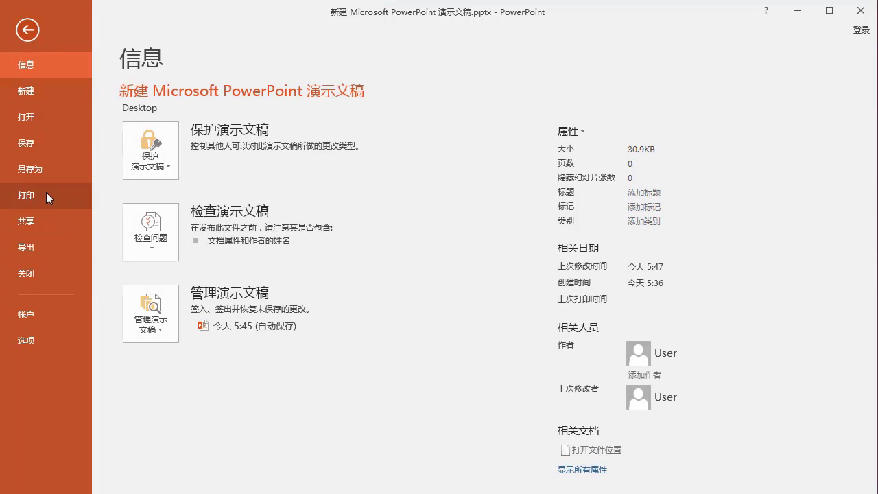
pyautogui.click(54, 168)
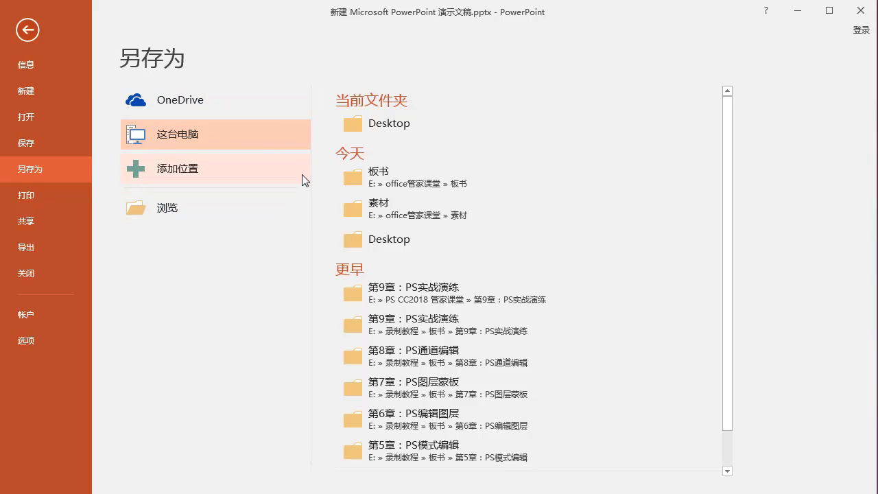
# Inspect the Desktop save dialog's formats and C: drive, cancel unsaved, then show cloud places to add.
pyautogui.click(349, 123)
pyautogui.click(166, 293)
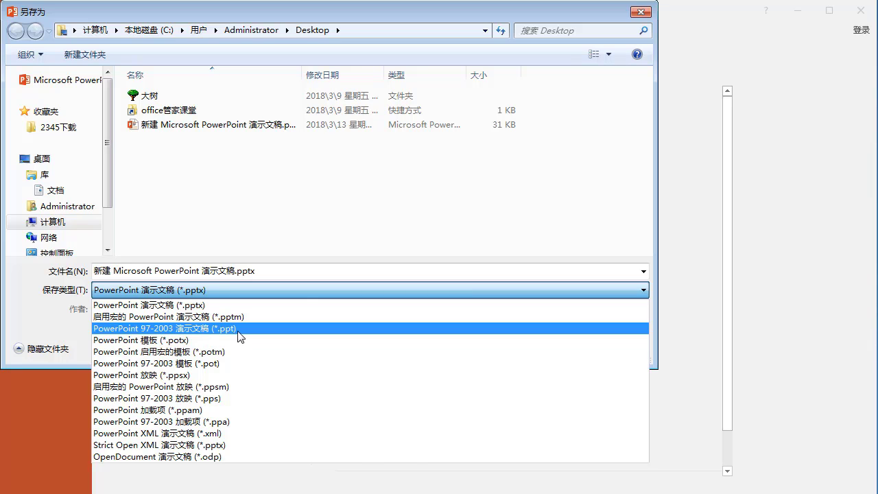
pyautogui.click(302, 305)
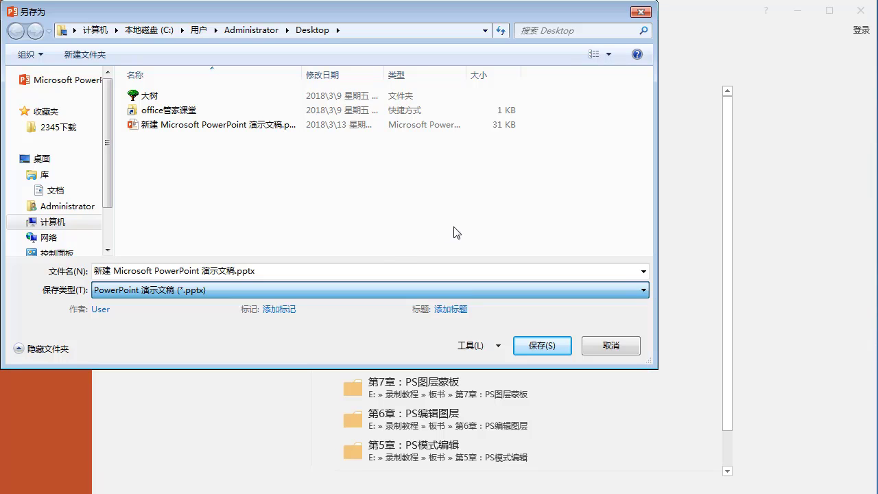
pyautogui.click(167, 32)
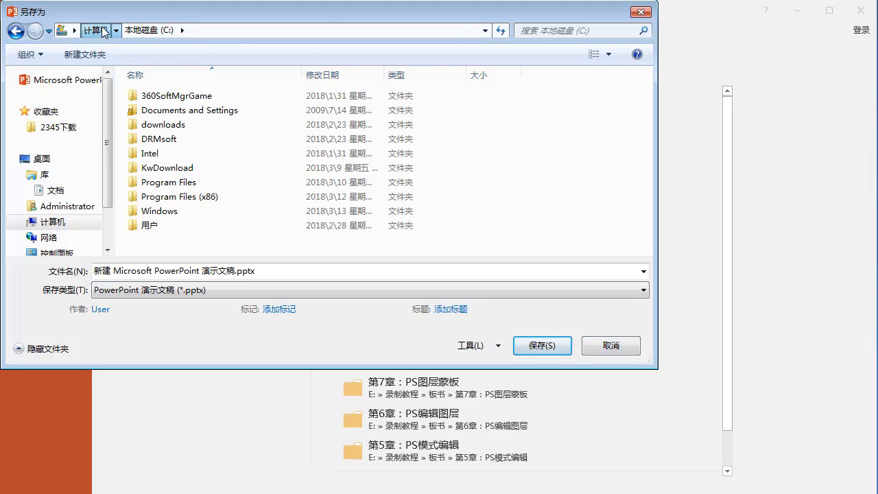
pyautogui.click(103, 31)
pyautogui.click(610, 346)
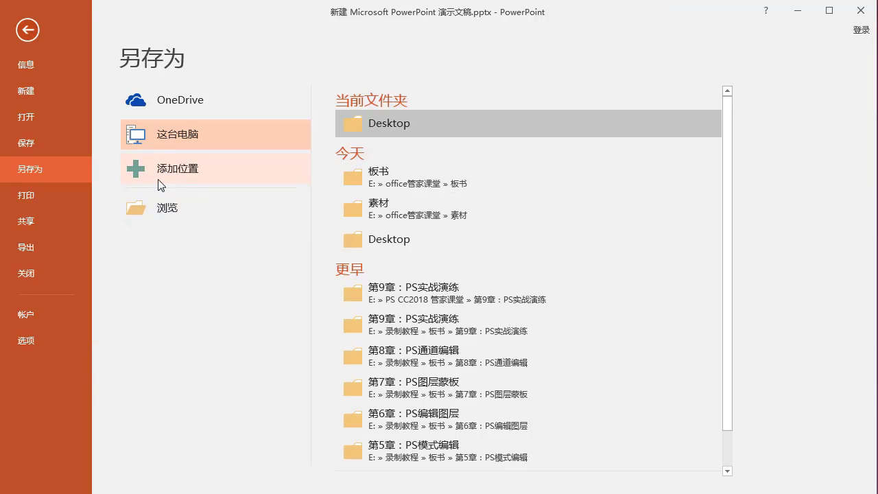
pyautogui.click(177, 174)
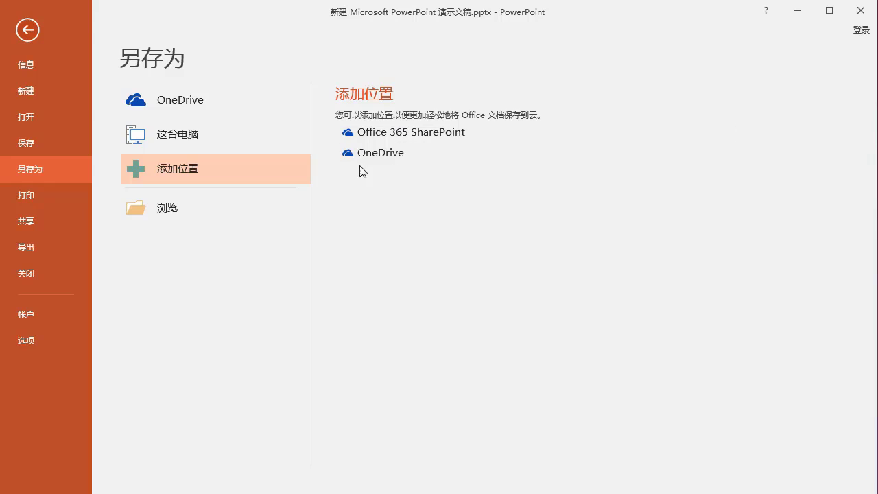
# Look over the print settings, then show the Share with People options.
pyautogui.click(43, 195)
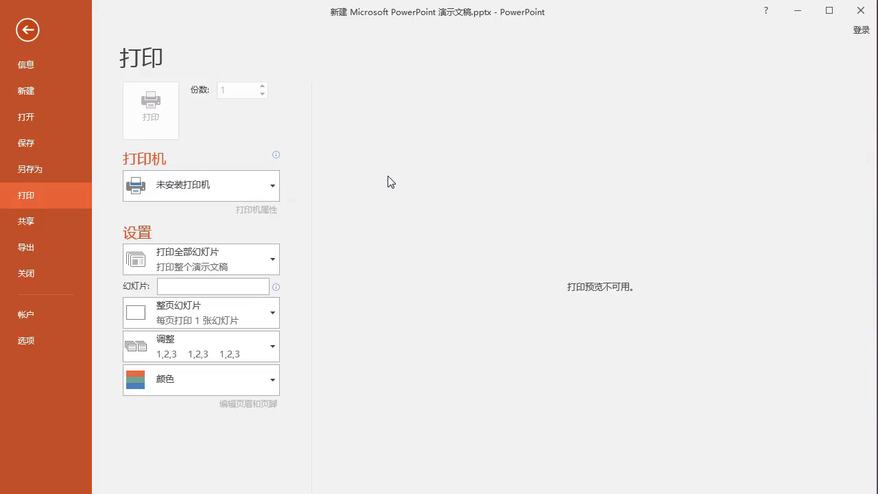
pyautogui.click(41, 216)
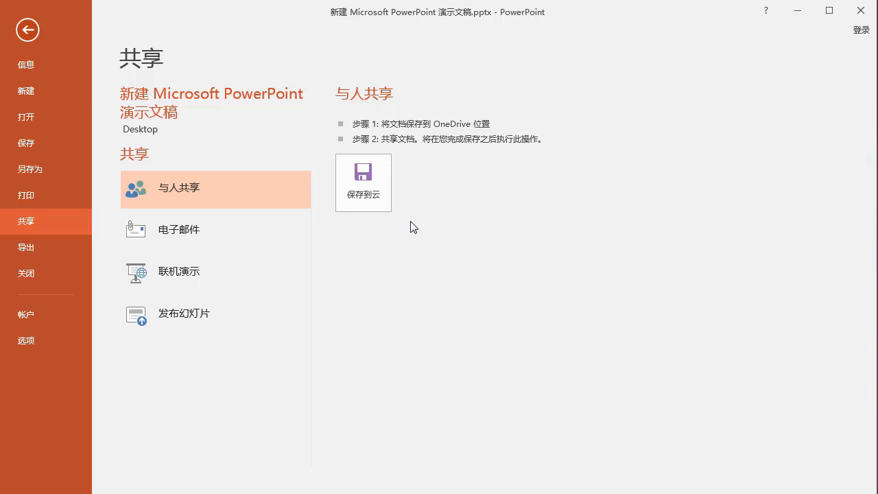
# Show Create a Video export at Presentation Quality 1920 x 1080, 05.00 seconds per slide.
pyautogui.click(46, 245)
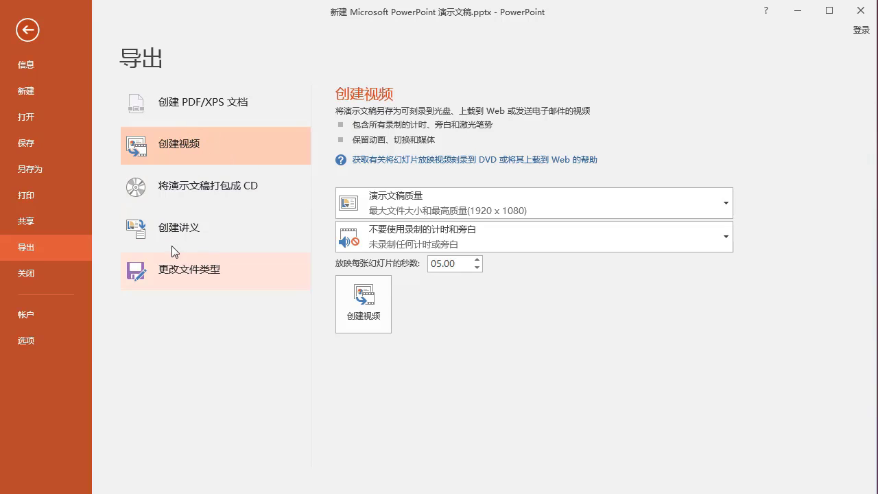
# List the convertible file types, including .ppt, .odp, .potx, .ppsx and PNG/JPEG.
pyautogui.click(168, 277)
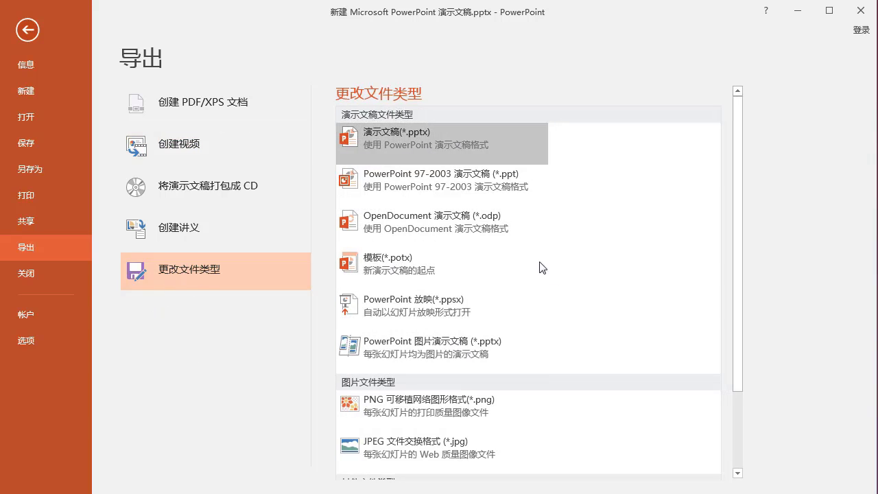
pyautogui.scroll(-3, 535, 295)
pyautogui.scroll(2, 533, 321)
pyautogui.scroll(1, 533, 321)
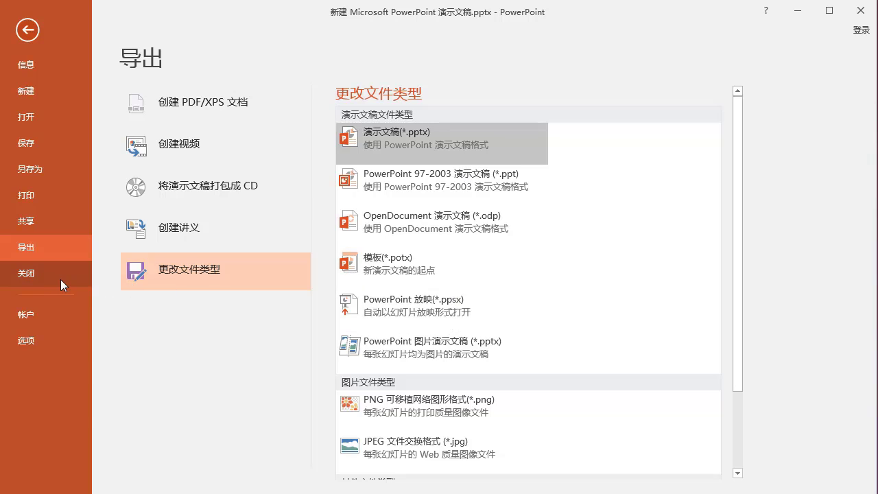
# Open the Account page and then PowerPoint Options at its General settings.
pyautogui.click(52, 318)
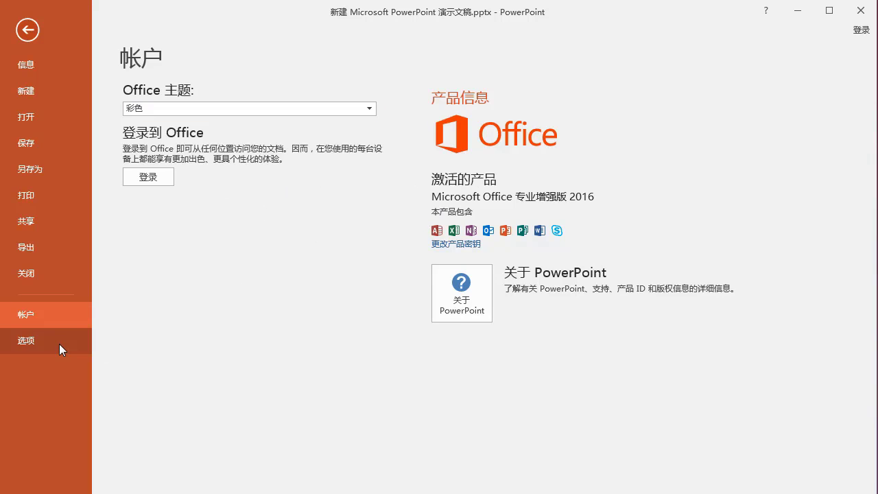
pyautogui.click(31, 347)
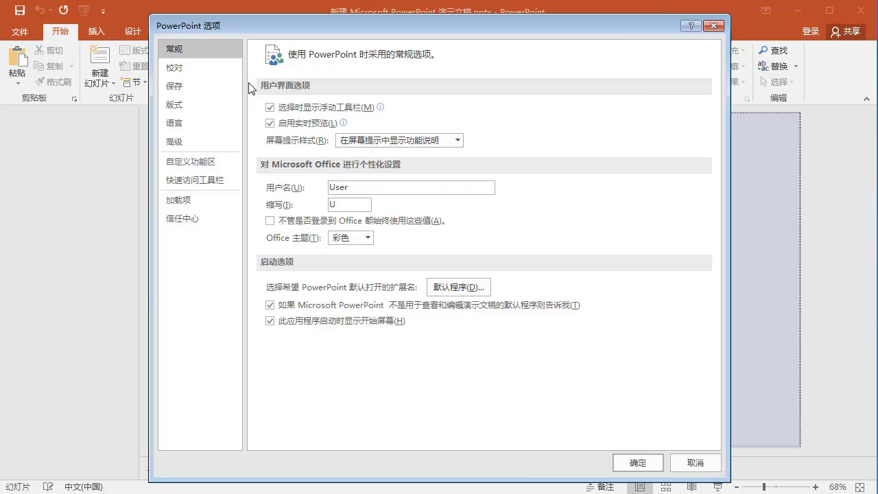
# Step through the Proofing, Save, Language and Advanced option pages and back to General.
pyautogui.click(191, 69)
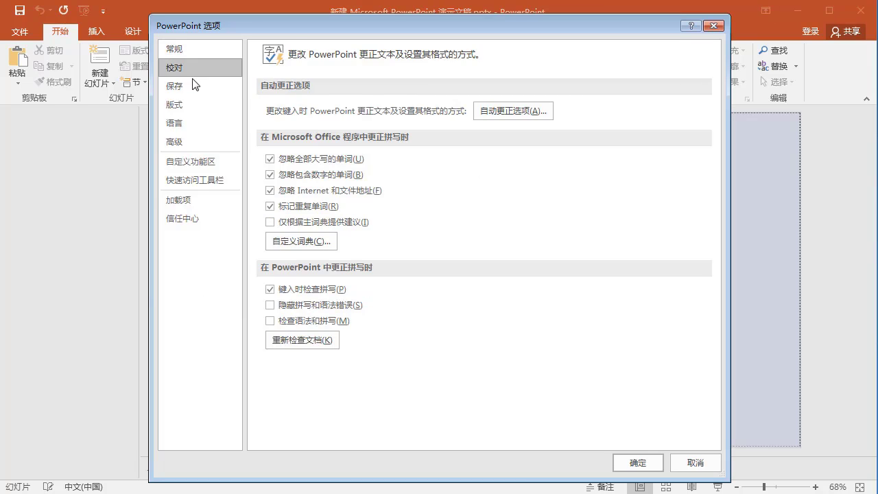
pyautogui.click(192, 86)
pyautogui.click(196, 105)
pyautogui.click(200, 123)
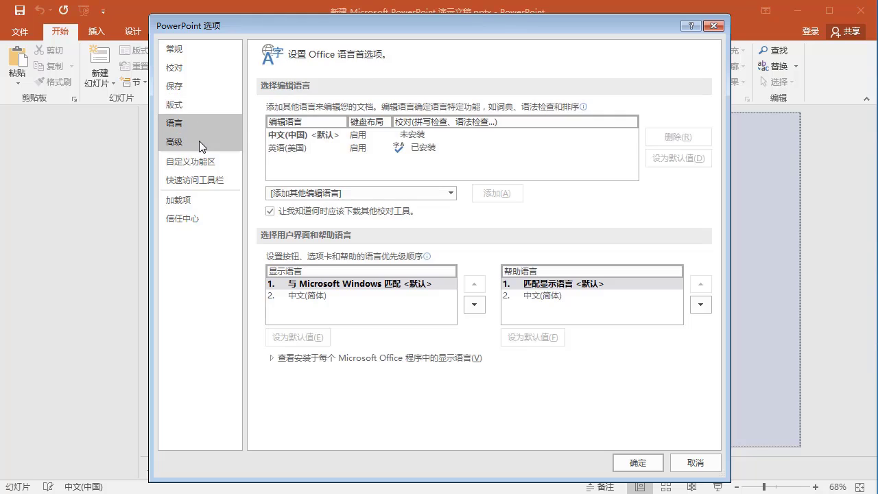
pyautogui.click(199, 141)
pyautogui.click(202, 123)
pyautogui.click(204, 105)
pyautogui.click(203, 86)
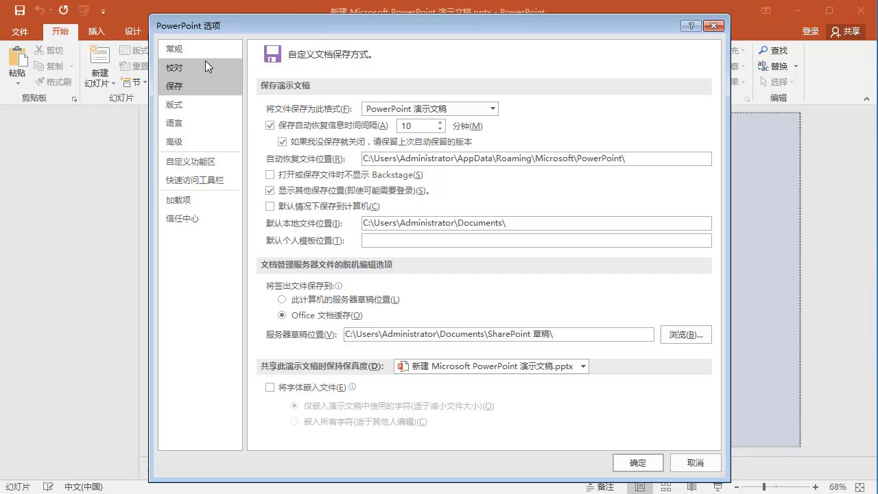
pyautogui.click(205, 65)
pyautogui.click(209, 49)
# Revisit the Proofing and Save pages, then close PowerPoint Options.
pyautogui.click(210, 68)
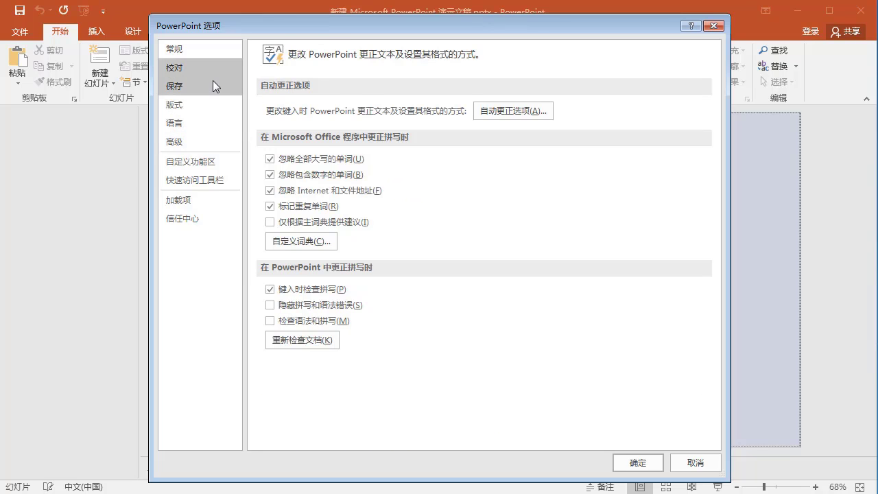
pyautogui.click(211, 84)
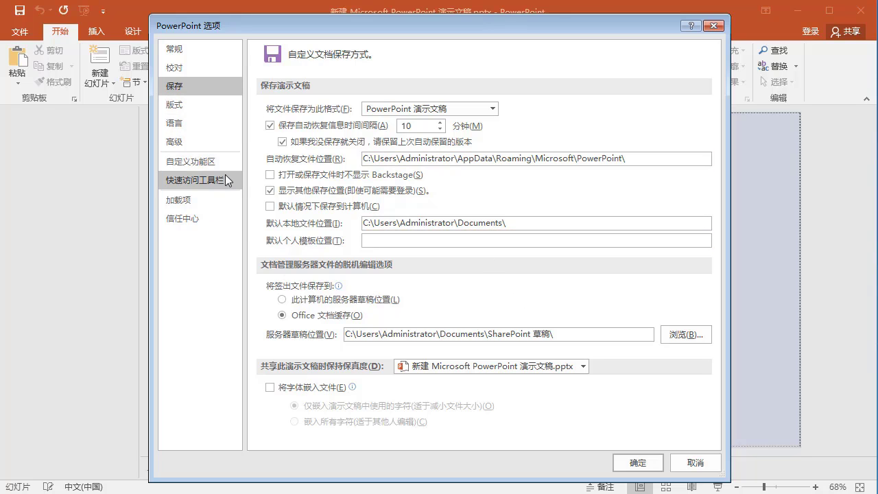
pyautogui.click(217, 50)
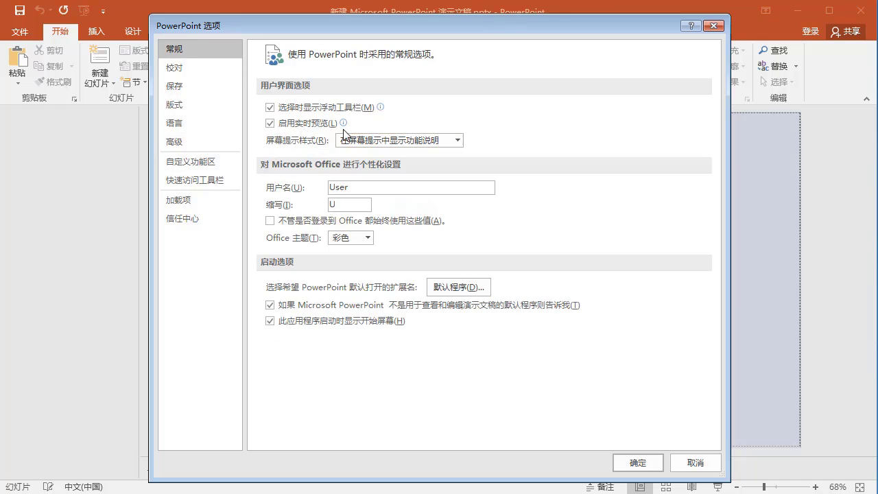
pyautogui.click(714, 25)
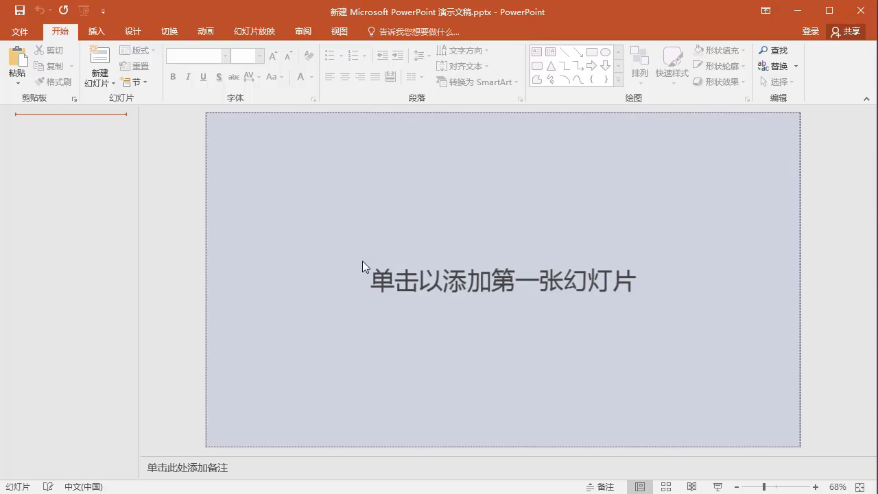
# Add a first title slide and click into its title and subtitle placeholders.
pyautogui.click(410, 306)
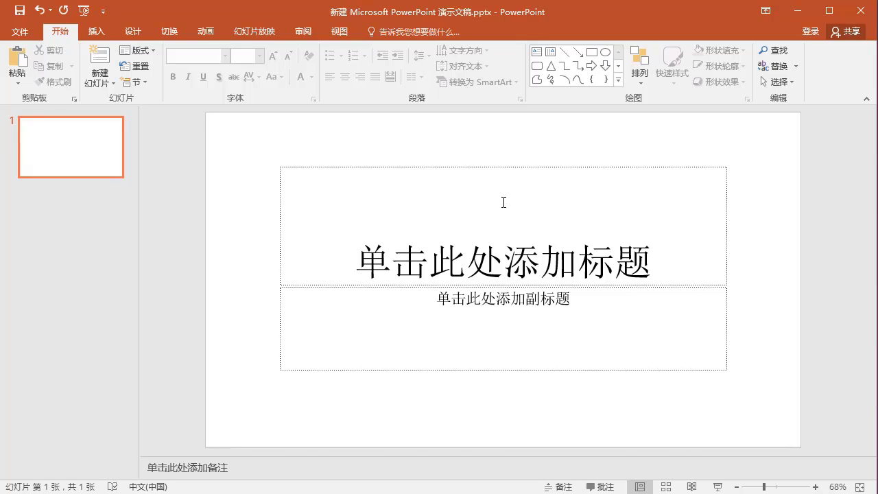
pyautogui.click(558, 234)
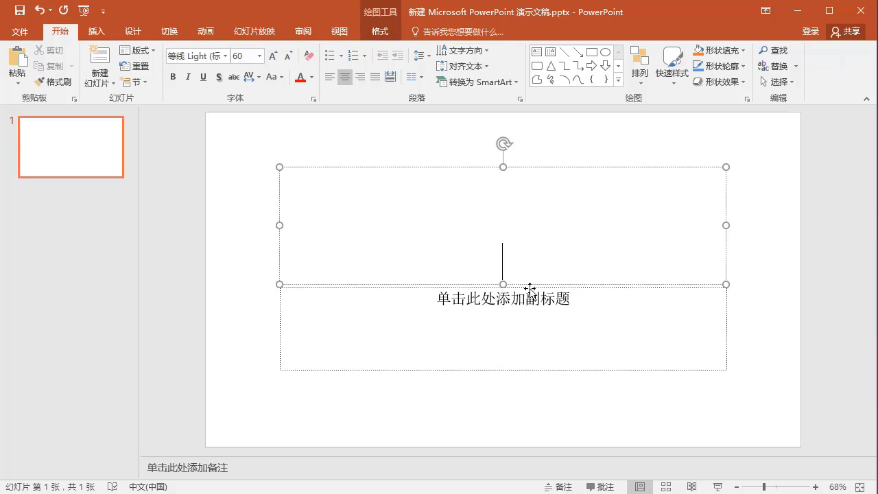
pyautogui.click(576, 288)
pyautogui.click(562, 252)
pyautogui.click(124, 251)
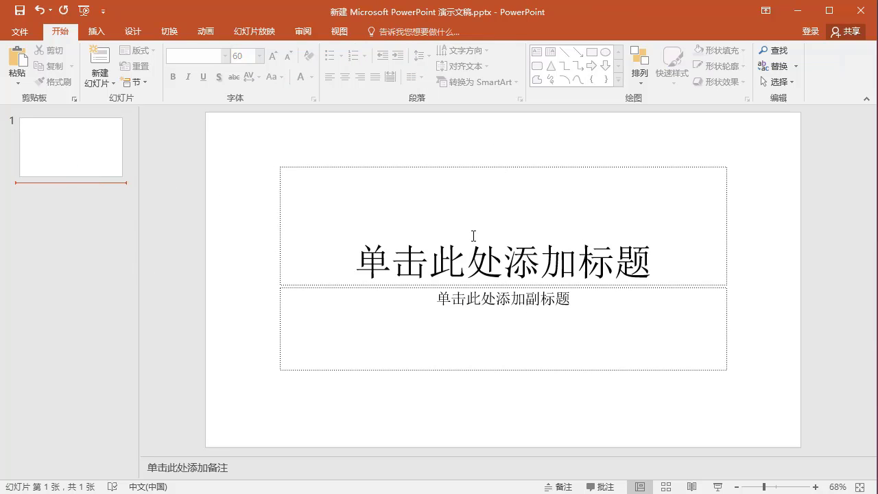
# Add slides 2 and 3 using New Slide from the thumbnail pane's context menu.
pyautogui.rightClick(70, 206)
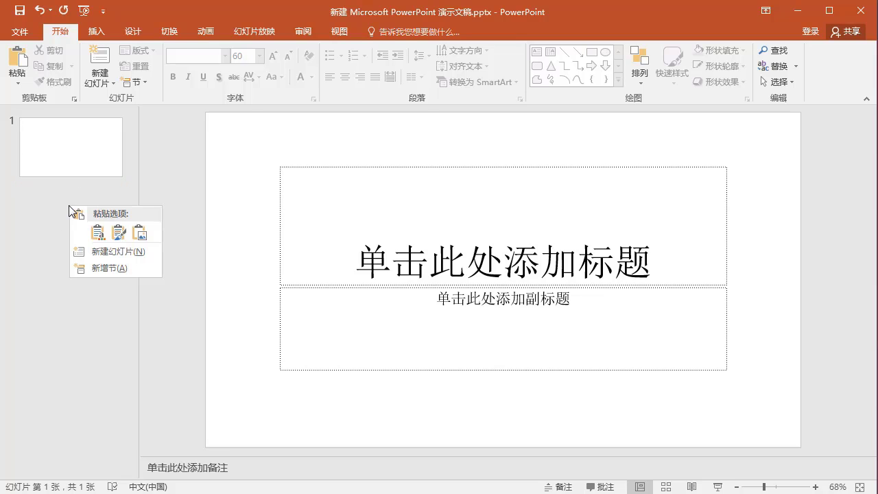
pyautogui.click(108, 255)
pyautogui.rightClick(57, 288)
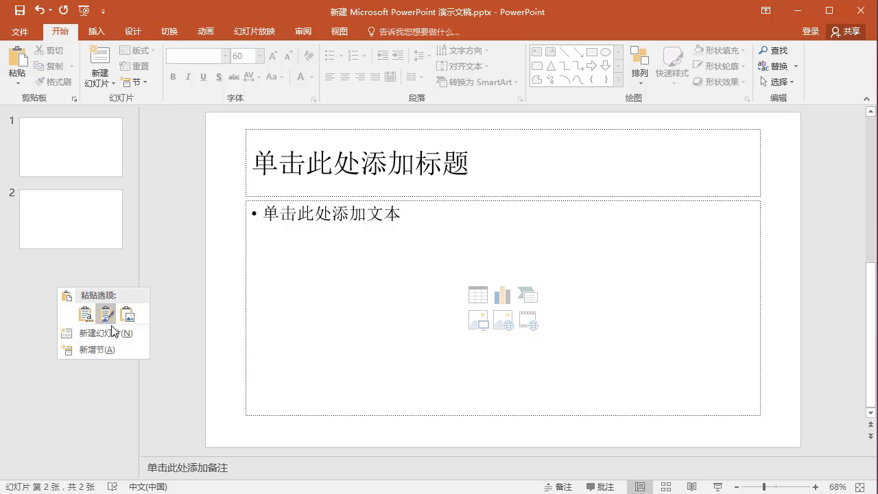
pyautogui.click(114, 336)
# Flip through slides 1–3, then add a fourth slide at the end.
pyautogui.click(51, 151)
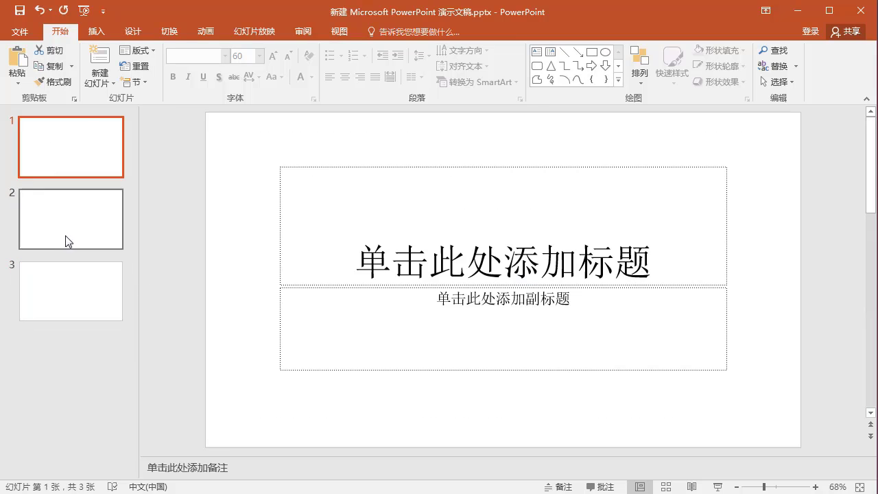
pyautogui.click(67, 239)
pyautogui.click(74, 300)
pyautogui.click(78, 149)
pyautogui.click(68, 210)
pyautogui.click(66, 292)
pyautogui.click(91, 209)
pyautogui.click(85, 151)
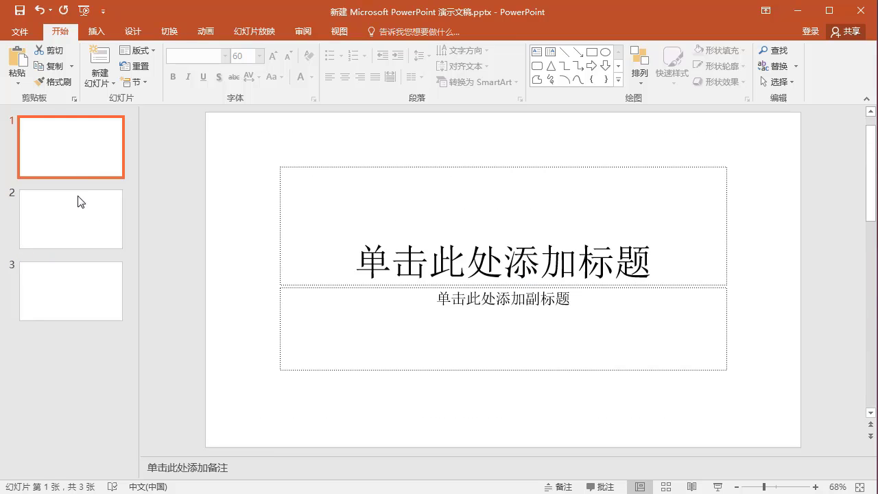
pyautogui.click(78, 202)
pyautogui.click(67, 278)
pyautogui.click(81, 221)
pyautogui.click(84, 161)
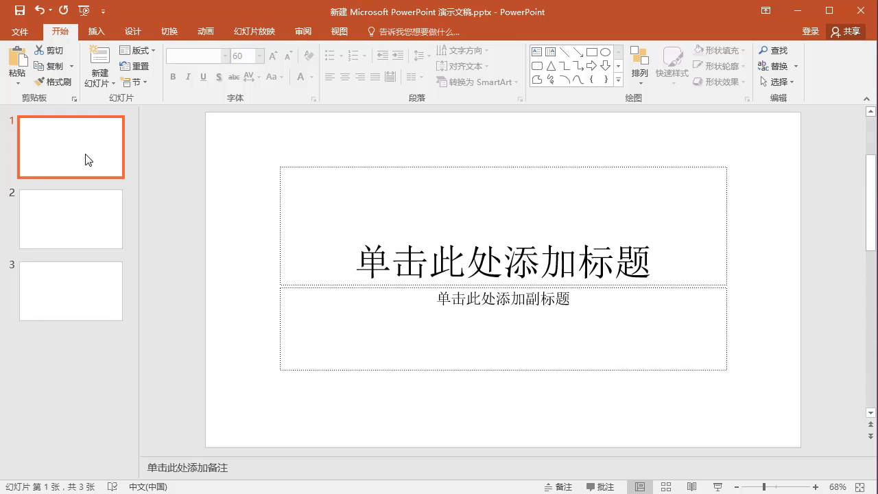
pyautogui.click(81, 226)
pyautogui.click(76, 288)
pyautogui.rightClick(57, 374)
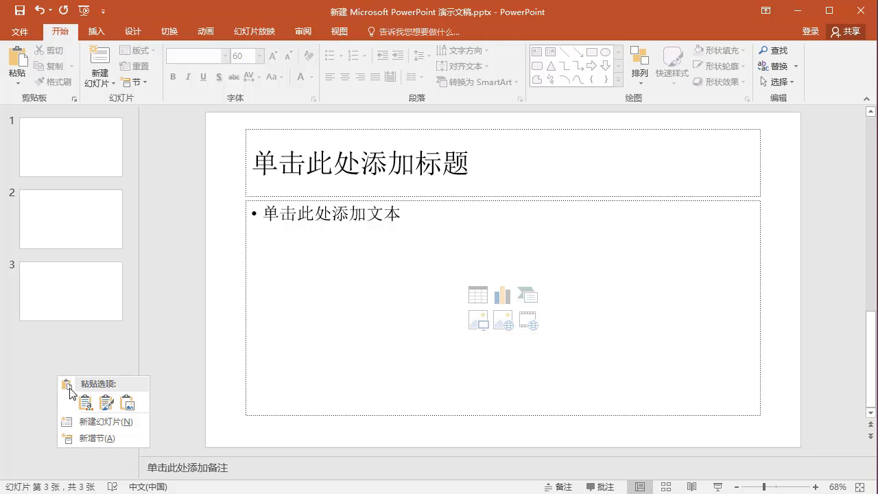
pyautogui.click(87, 422)
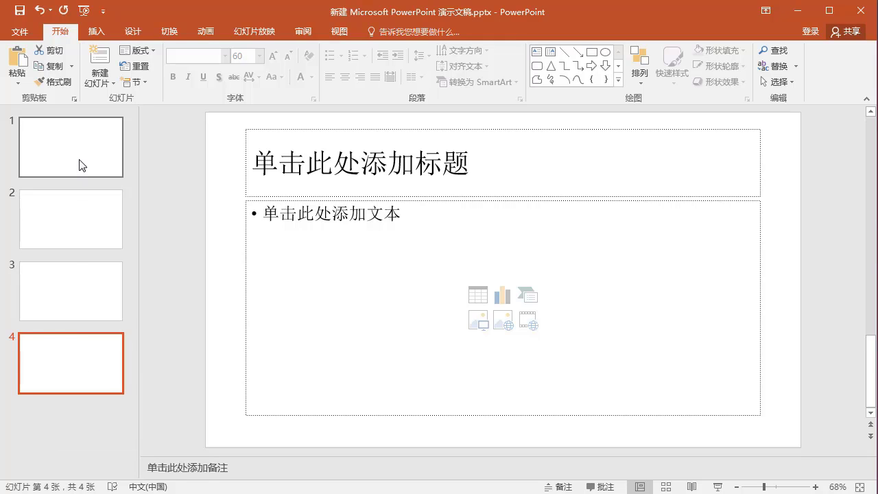
# Apply the Two Content layout to slide 1, cancelling an online picture search.
pyautogui.rightClick(75, 364)
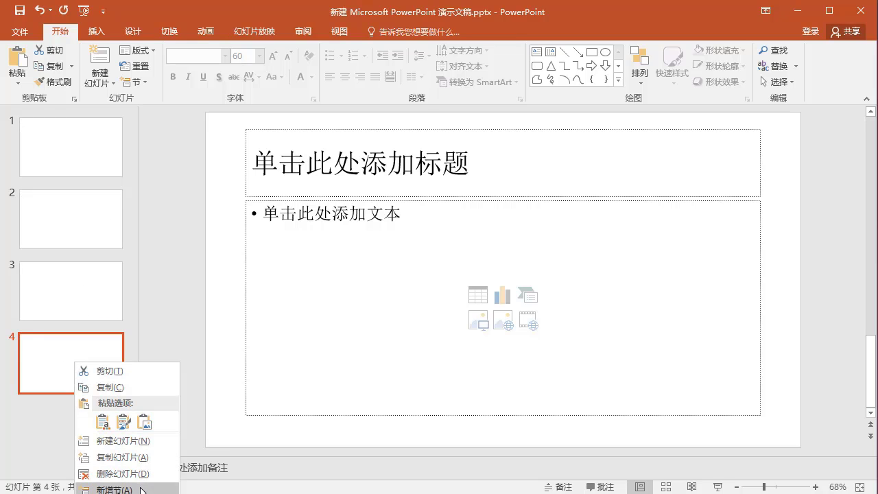
pyautogui.rightClick(70, 145)
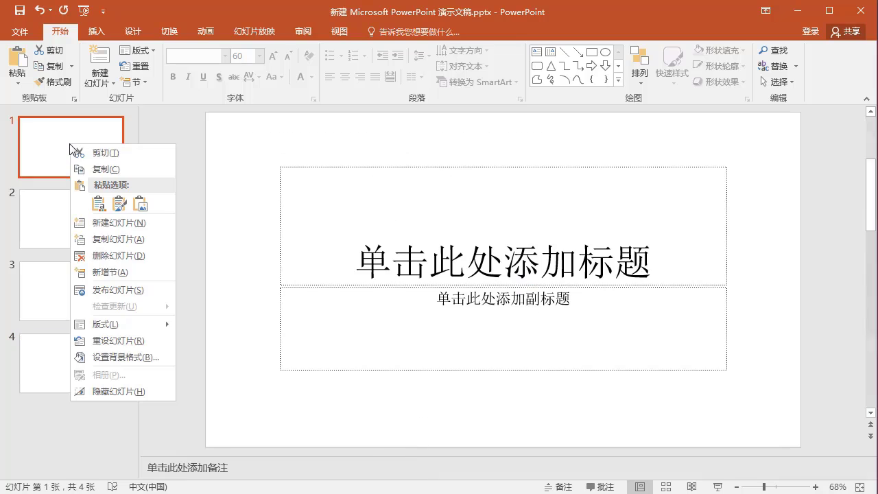
pyautogui.moveTo(110, 324)
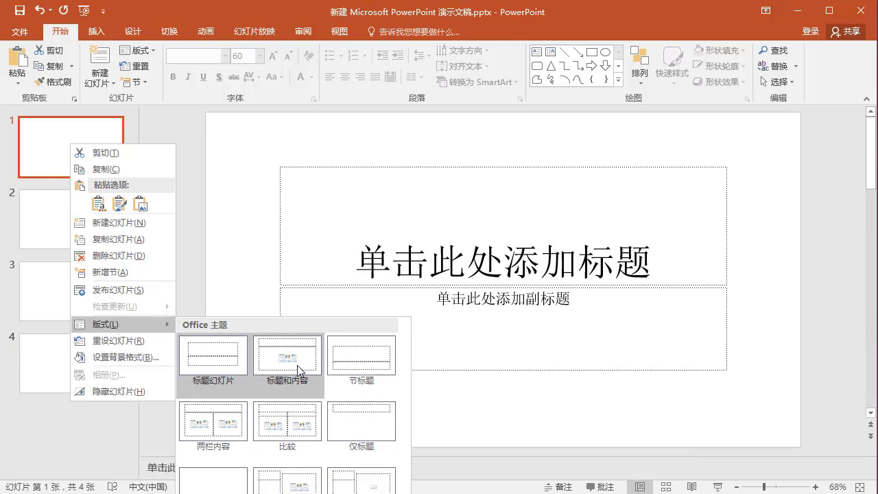
pyautogui.click(206, 436)
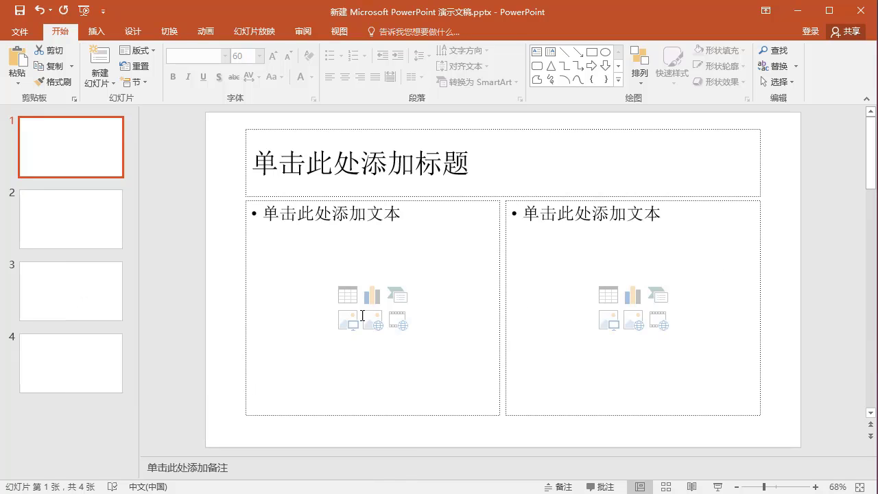
pyautogui.click(364, 317)
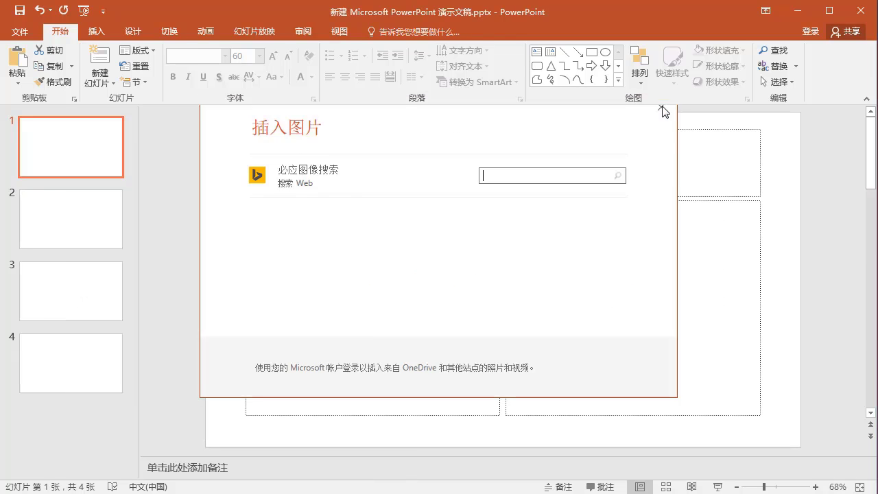
pyautogui.click(661, 107)
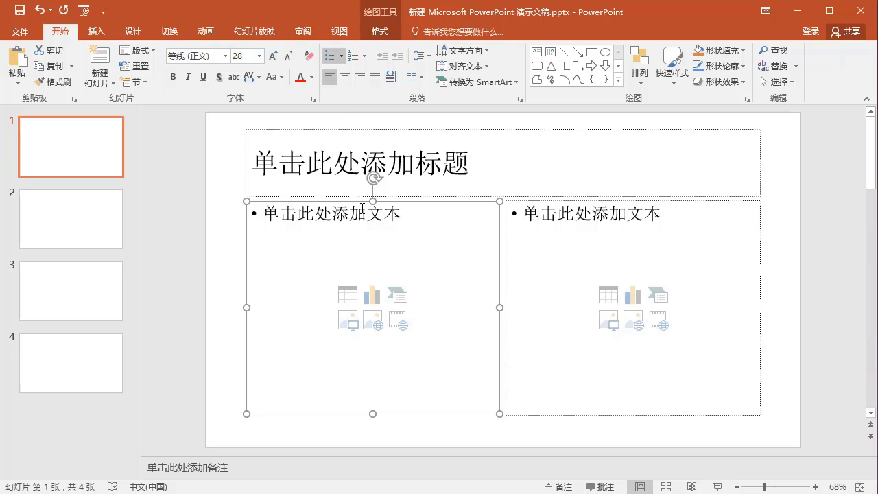
# Browse through slides 2, 3 and 4 and back, ending on slide 2.
pyautogui.click(78, 230)
pyautogui.click(88, 288)
pyautogui.click(80, 366)
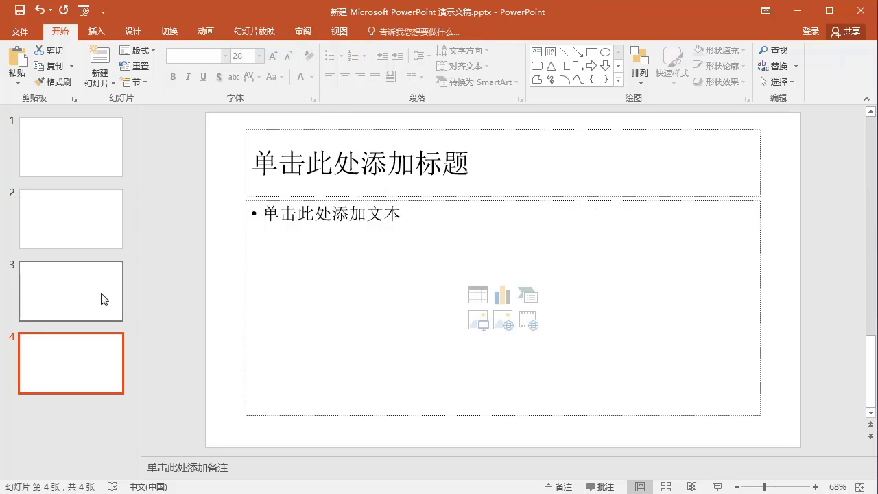
pyautogui.click(101, 298)
pyautogui.click(88, 213)
pyautogui.press('Up')
pyautogui.click(75, 218)
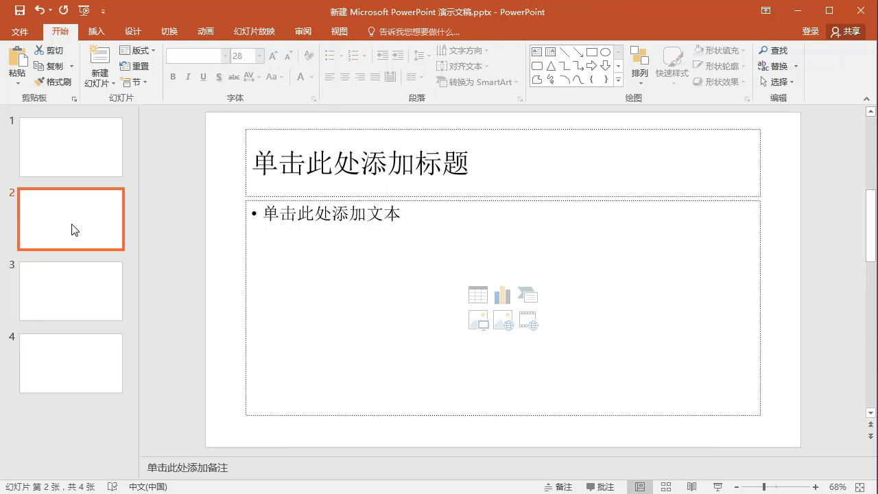
# Delete the extra slides so only two remain in the presentation.
pyautogui.rightClick(74, 230)
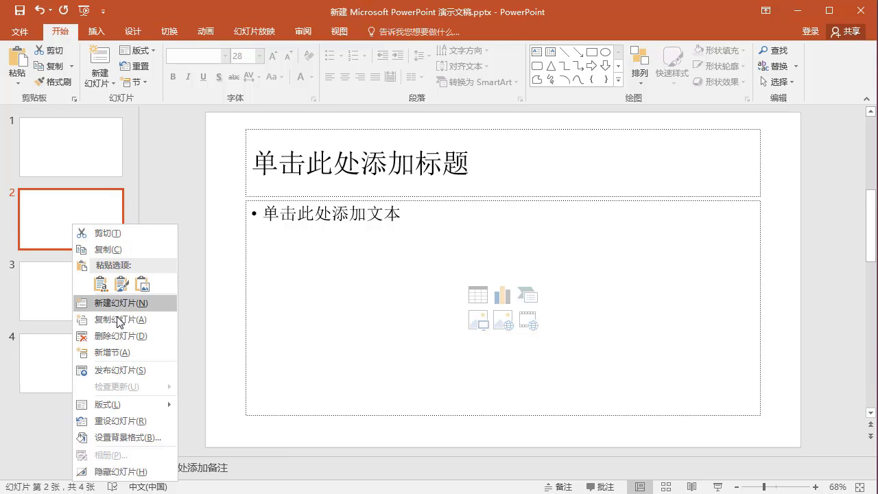
pyautogui.click(115, 336)
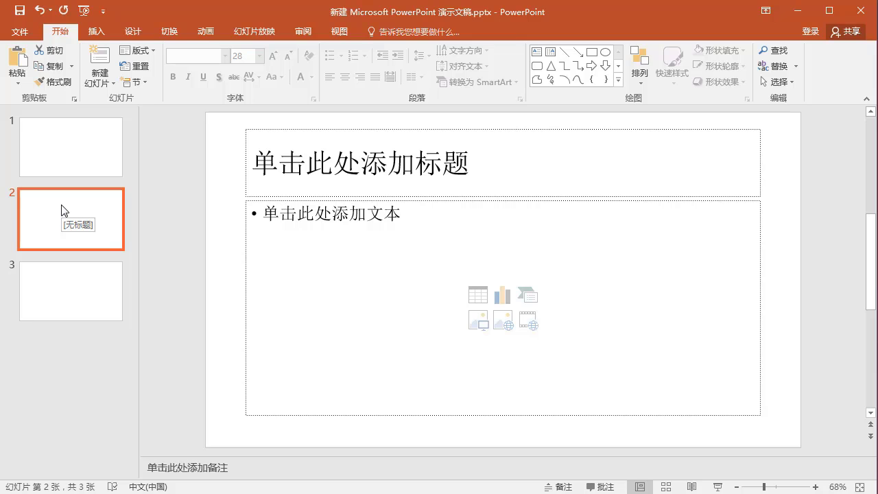
pyautogui.press('Delete')
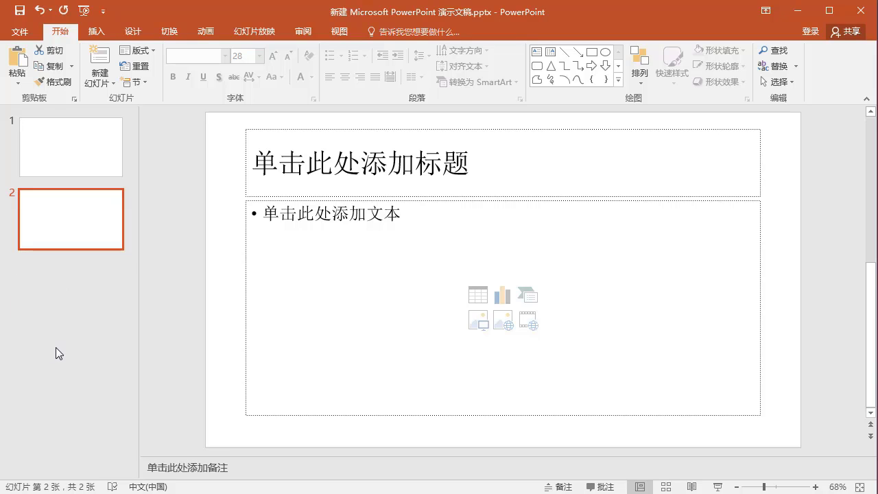
# Switch between slides 1 and 2, ending on slide 2.
pyautogui.click(61, 340)
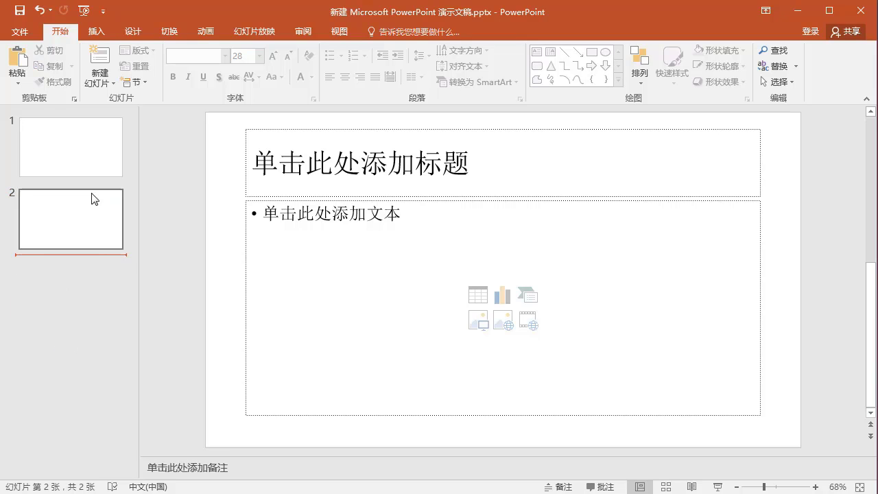
pyautogui.press('Home')
pyautogui.click(83, 212)
pyautogui.click(82, 164)
pyautogui.click(80, 216)
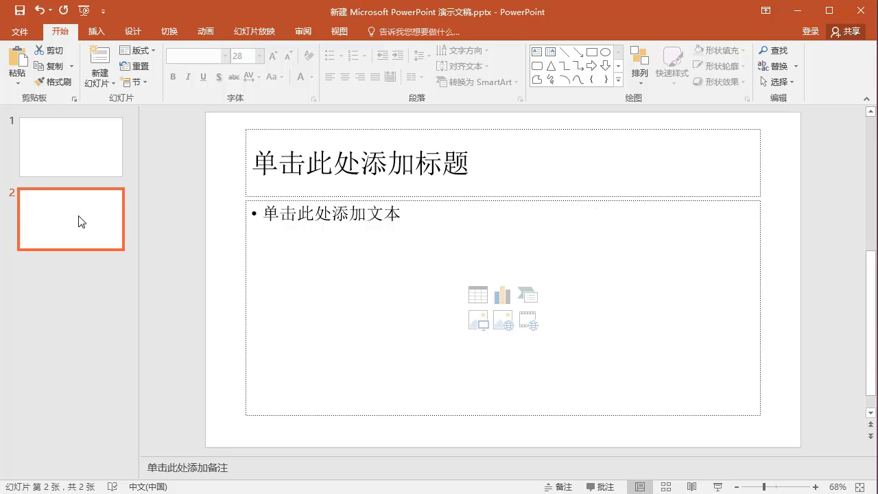
pyautogui.click(88, 166)
pyautogui.click(82, 233)
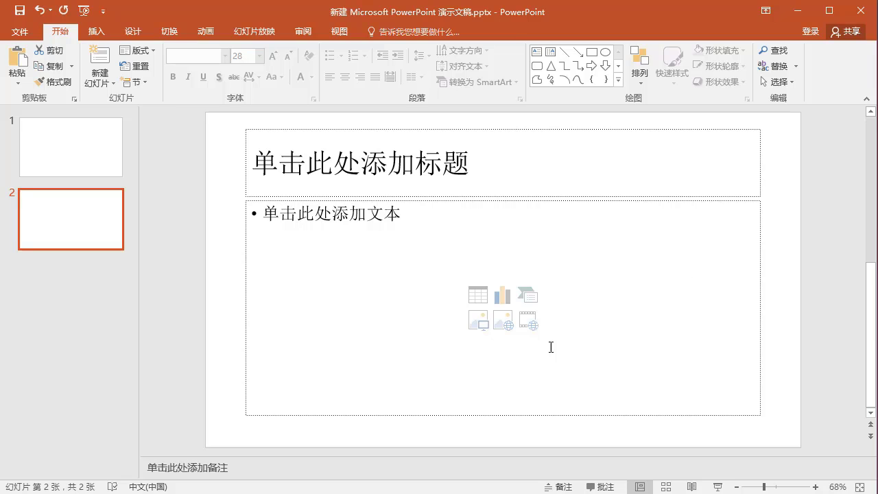
# Place the cursor in slide 2's speaker notes area.
pyautogui.click(170, 466)
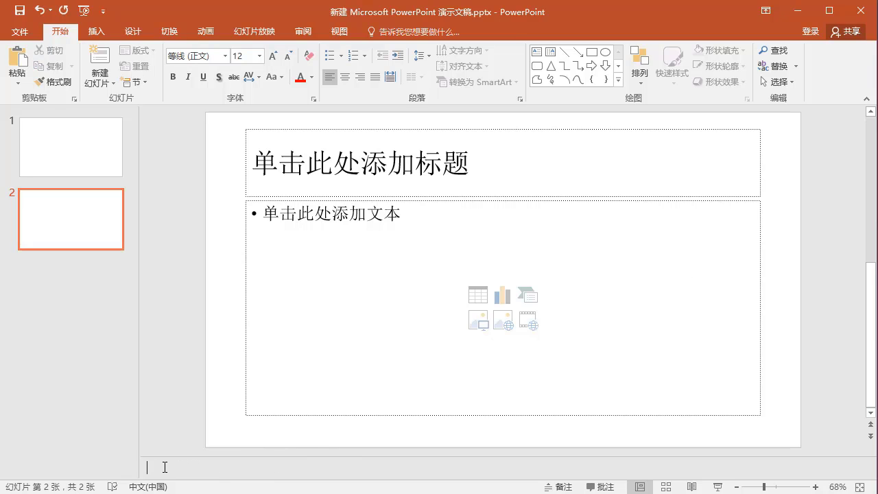
pyautogui.click(173, 432)
pyautogui.click(177, 463)
pyautogui.click(184, 467)
# Click into the content box, dismiss its context menu, and show the Comments pane.
pyautogui.click(498, 240)
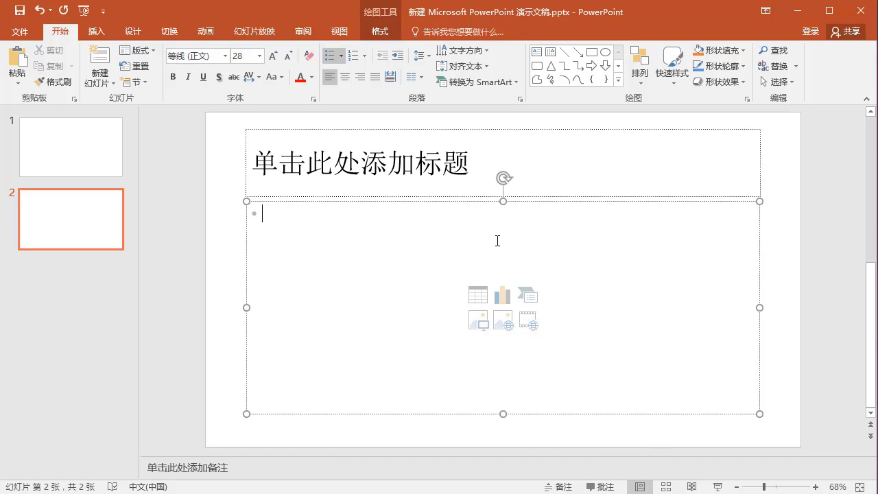
pyautogui.rightClick(497, 240)
pyautogui.click(435, 265)
pyautogui.click(604, 487)
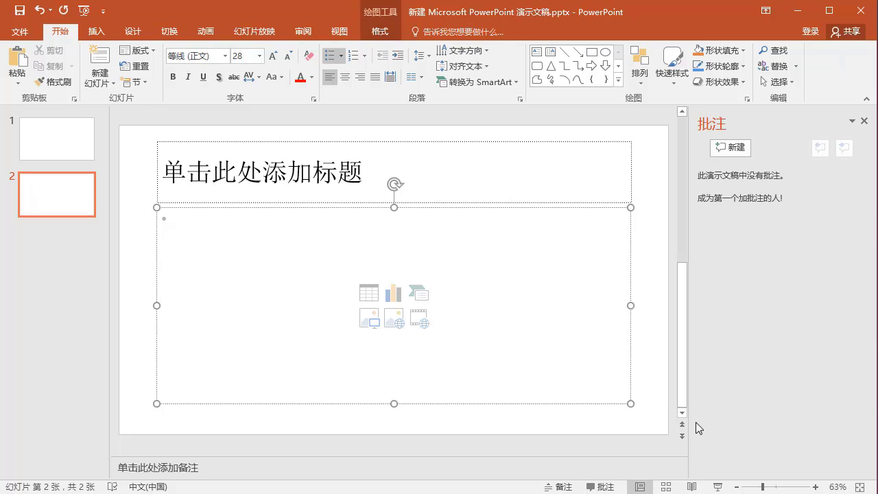
# Hide Comments, click into slide 1's notes, then reopen and close the Comments pane.
pyautogui.click(602, 487)
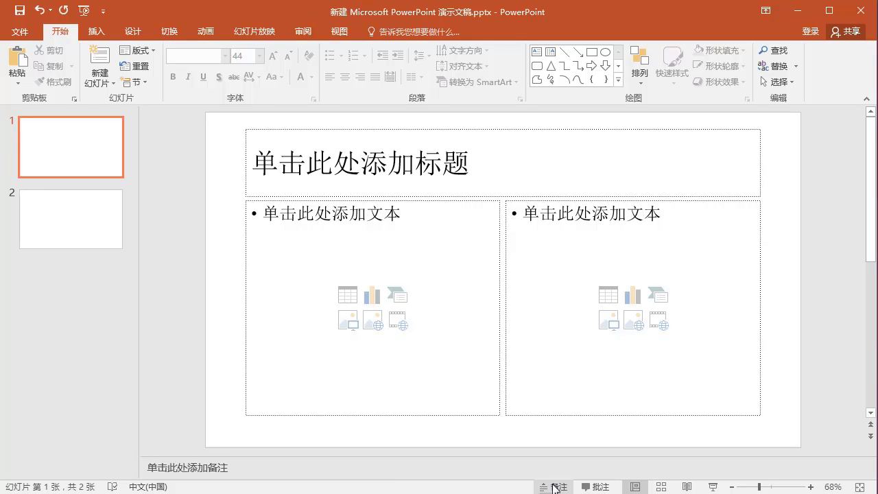
pyautogui.click(229, 462)
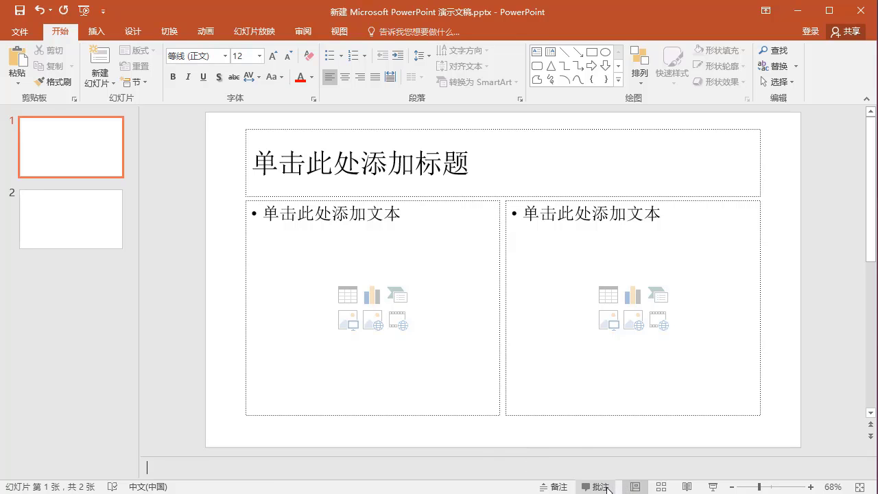
pyautogui.click(609, 488)
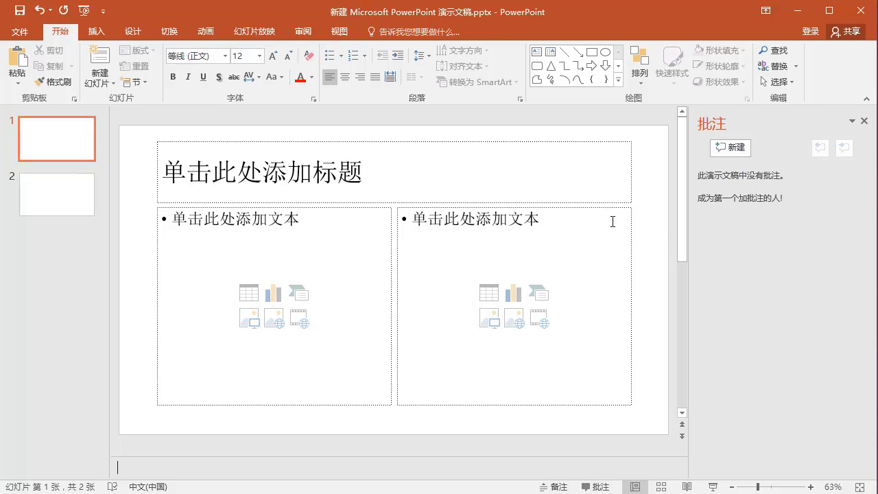
pyautogui.click(863, 123)
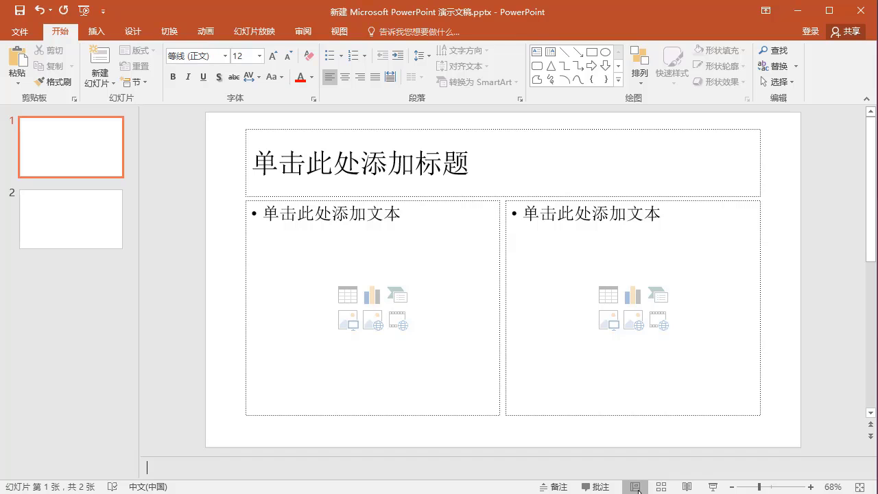
# Try Outline view, return to Normal, then switch to Slide Sorter showing both slides.
pyautogui.click(636, 486)
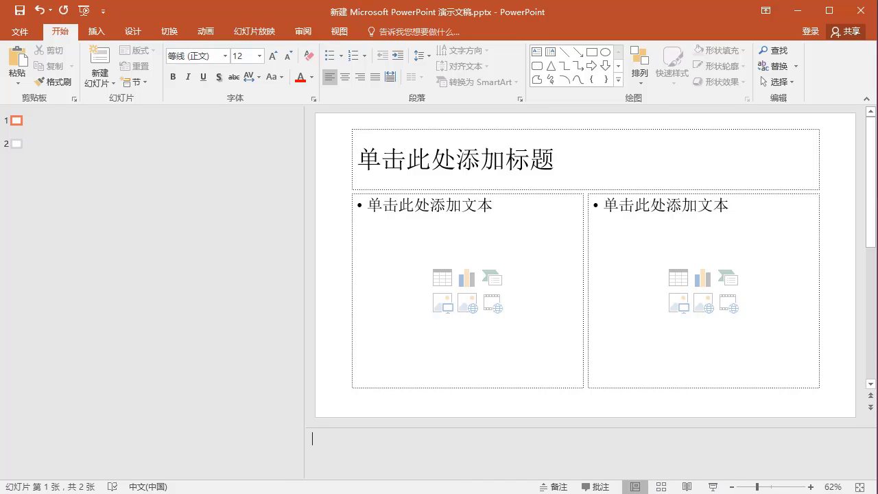
pyautogui.click(635, 486)
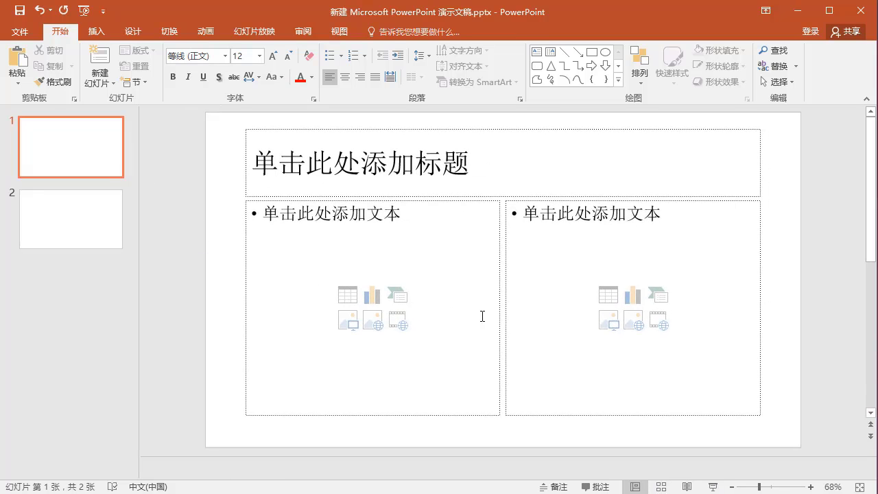
pyautogui.click(662, 487)
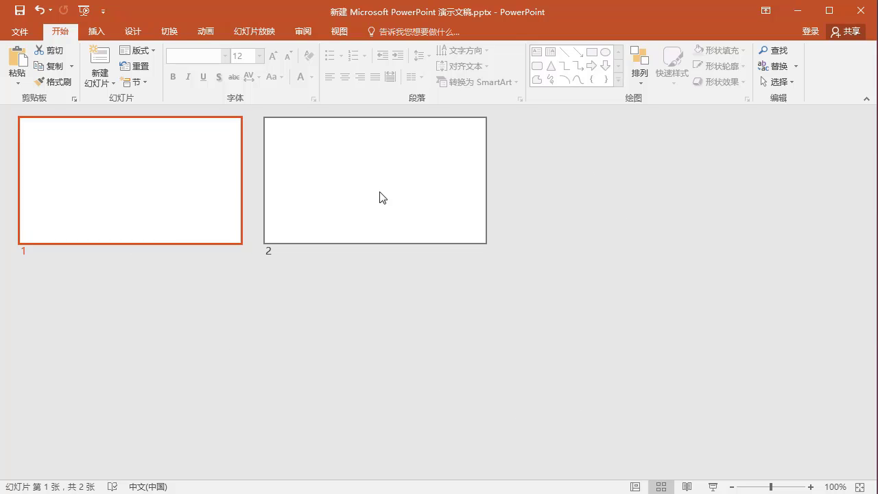
# Preview the slides in Reading View and Slide Show, then return to Normal view.
pyautogui.click(687, 486)
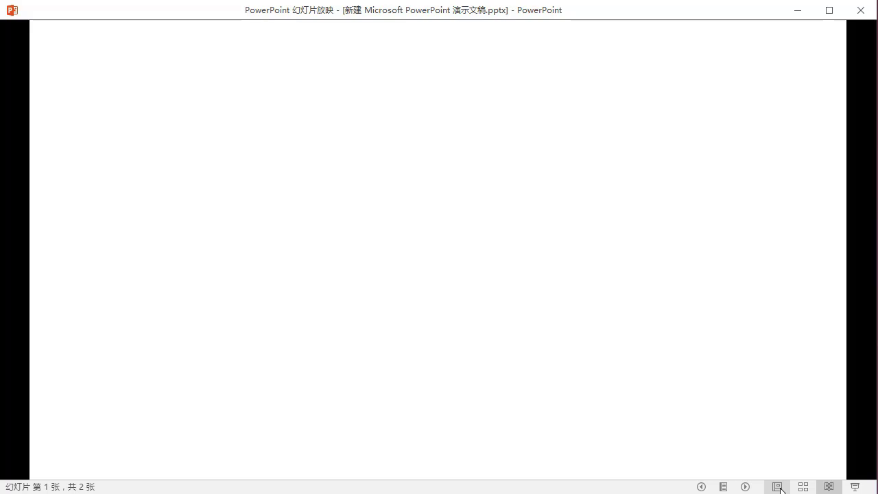
pyautogui.click(777, 487)
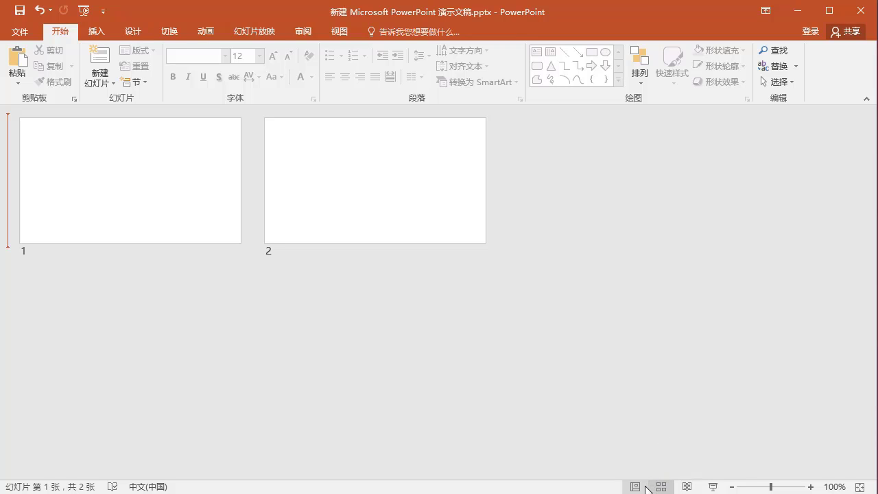
pyautogui.click(711, 487)
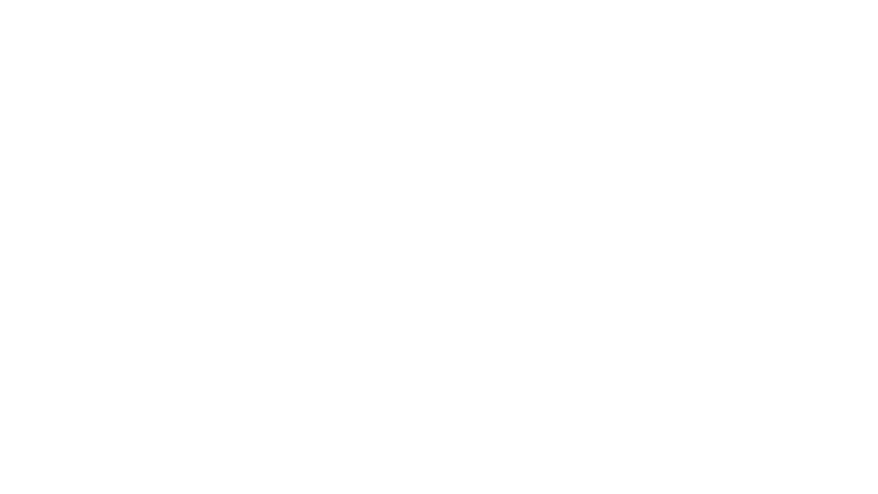
pyautogui.press('Escape')
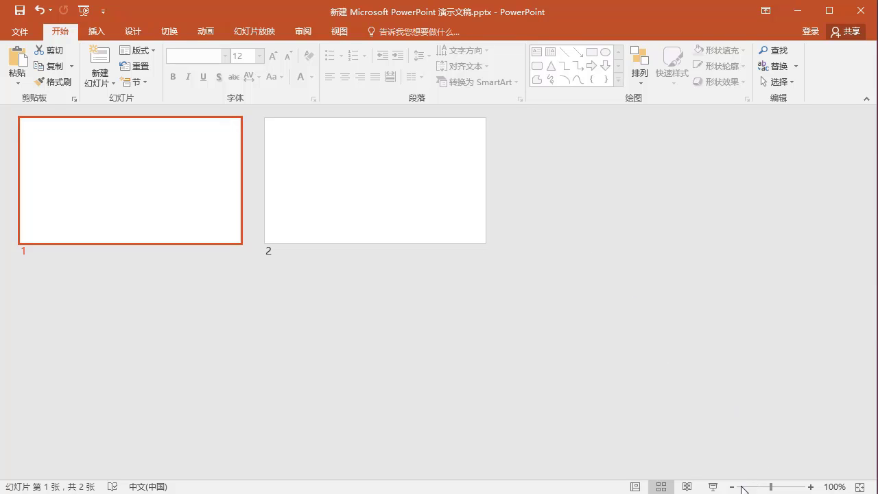
pyautogui.click(638, 487)
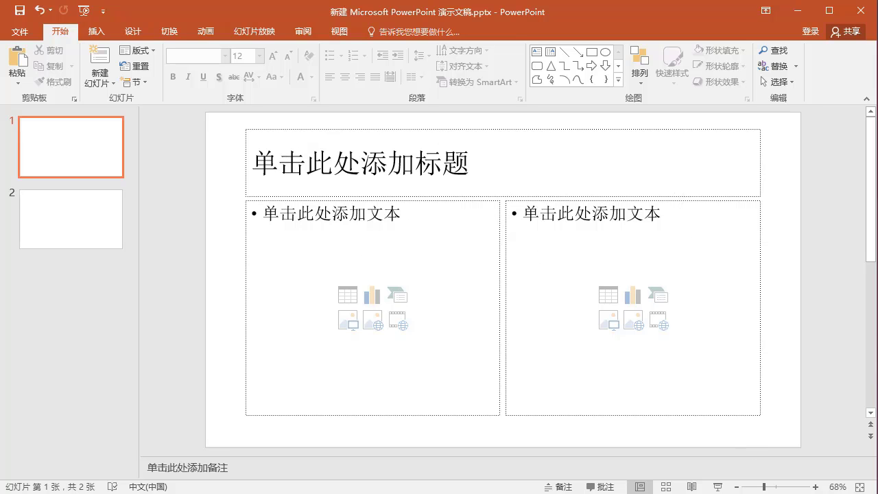
pyautogui.click(738, 487)
pyautogui.click(738, 487)
pyautogui.click(738, 488)
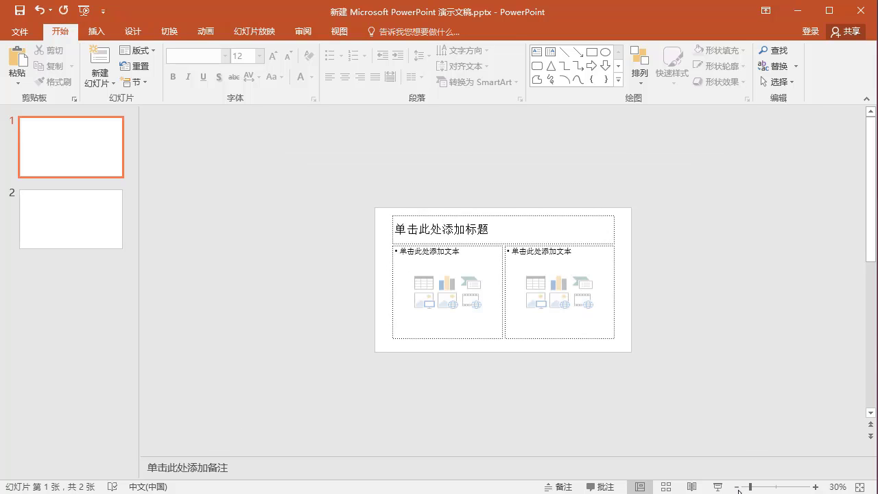
pyautogui.click(815, 486)
pyautogui.click(815, 487)
pyautogui.click(815, 487)
pyautogui.click(815, 488)
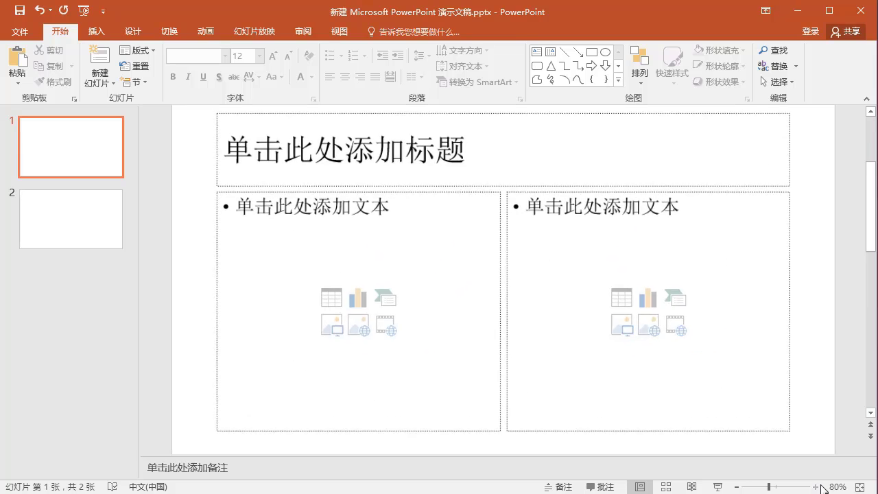
pyautogui.click(814, 488)
pyautogui.click(812, 489)
pyautogui.click(813, 489)
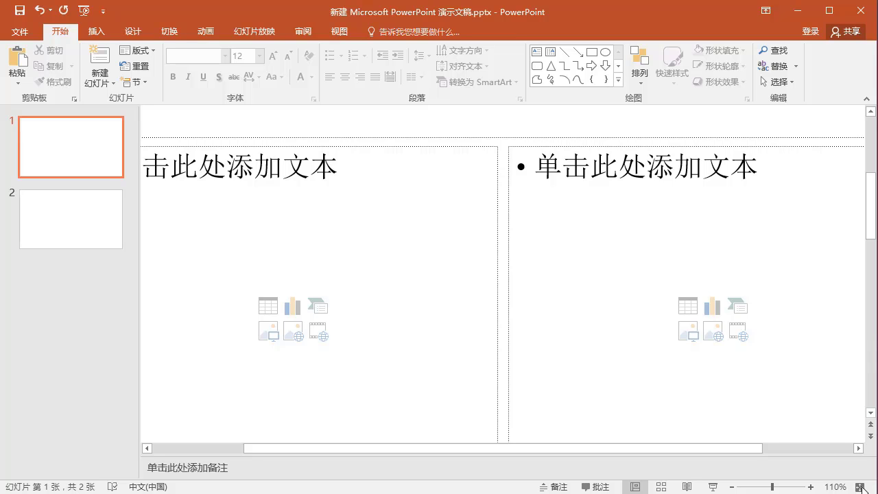
pyautogui.click(859, 487)
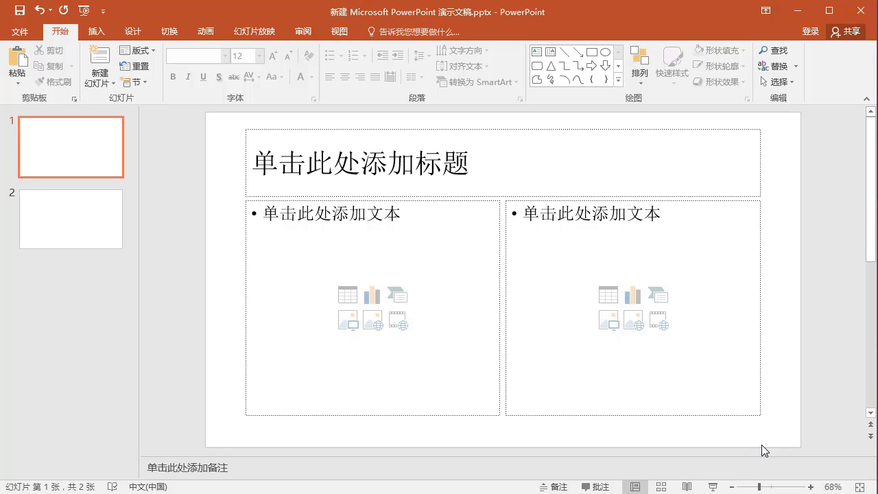
pyautogui.click(732, 486)
pyautogui.click(732, 486)
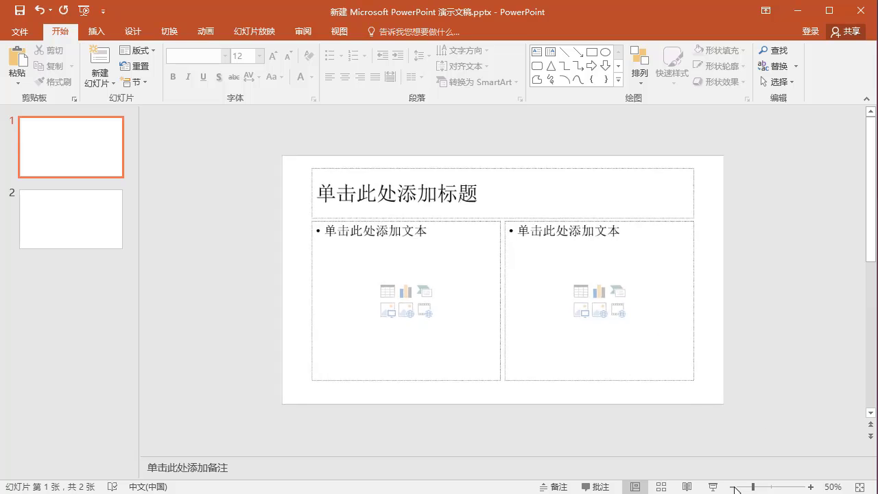
pyautogui.click(732, 486)
pyautogui.click(859, 486)
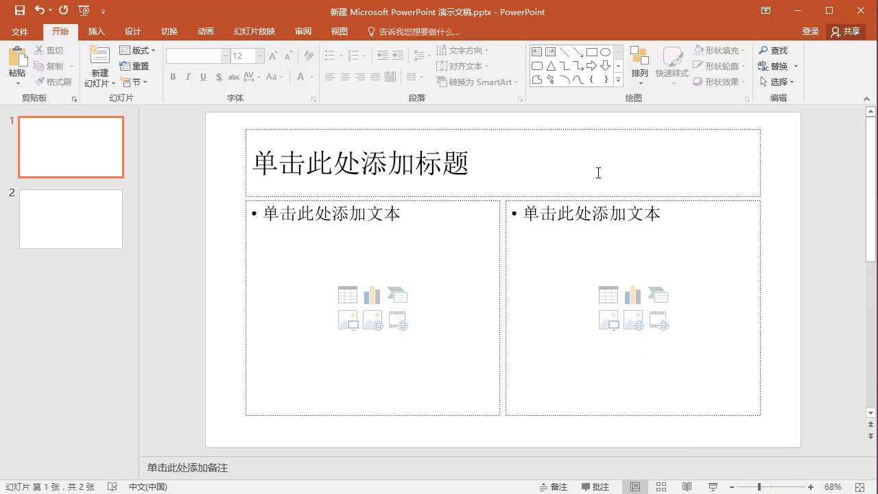